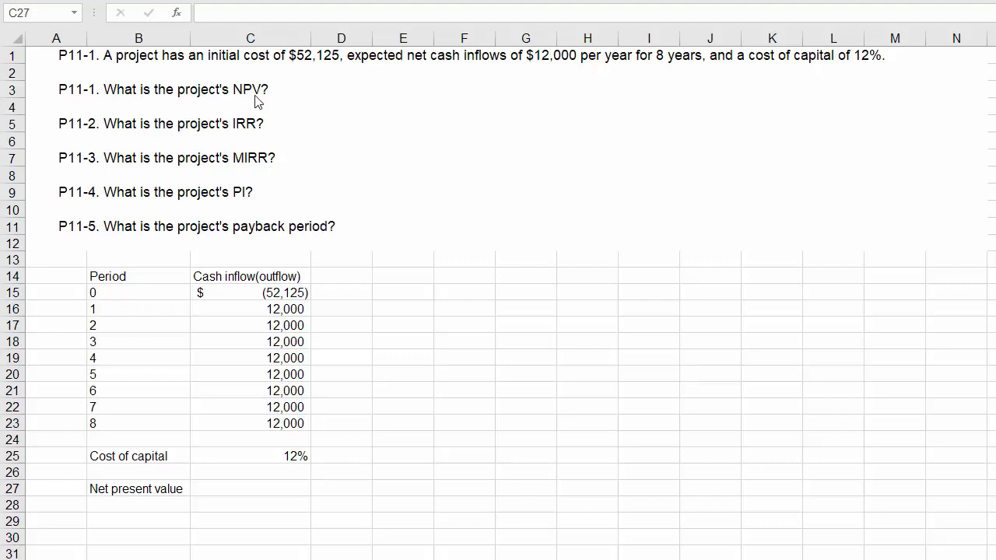
# Underline the Period and Cash inflow(outflow) headers in B14:C14
pyautogui.click(103, 277)
pyautogui.moveTo(104, 277); pyautogui.dragTo(199, 275)
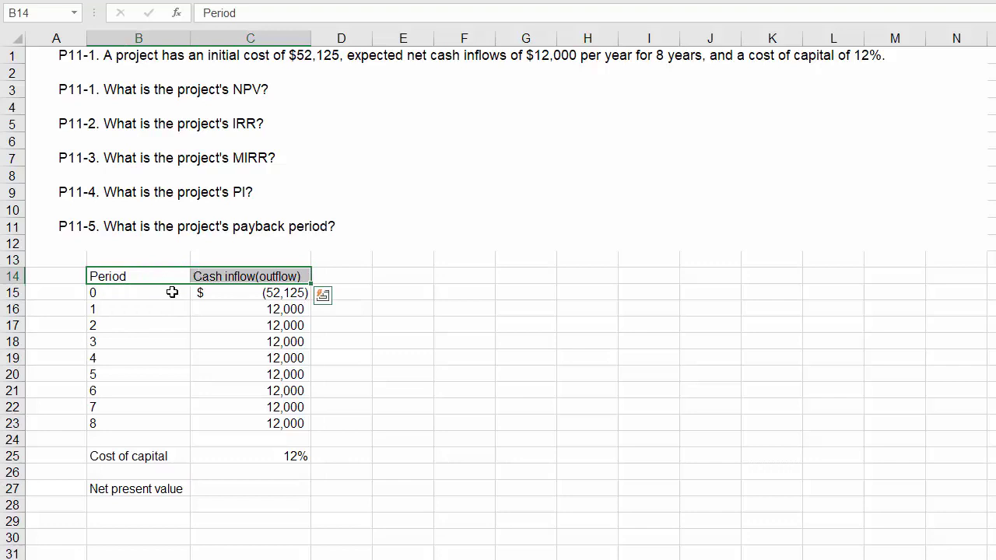
pyautogui.click(150, 303)
pyautogui.click(151, 288)
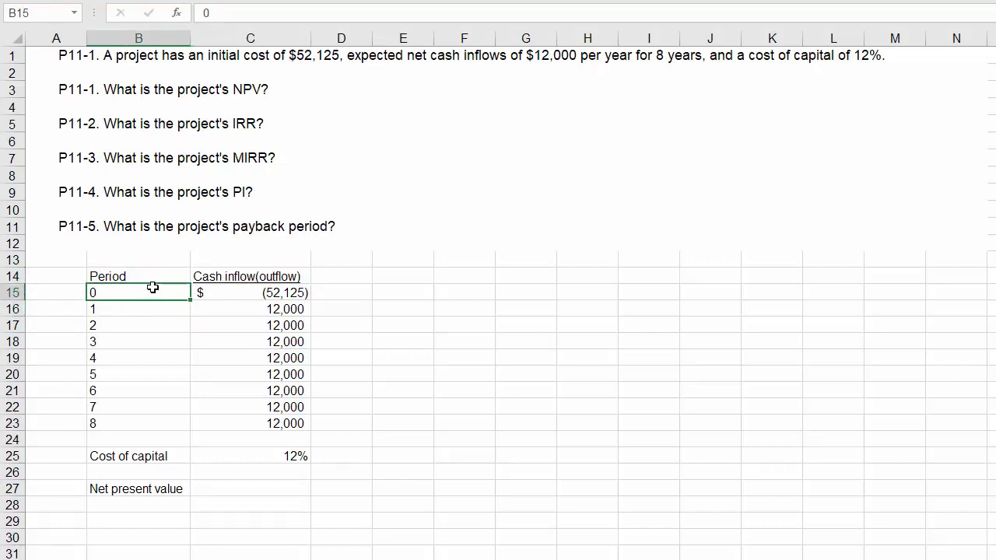
# Review the period 0 outflow, the yearly cash inflows for periods 1 to 8, and the cost of capital
pyautogui.click(241, 288)
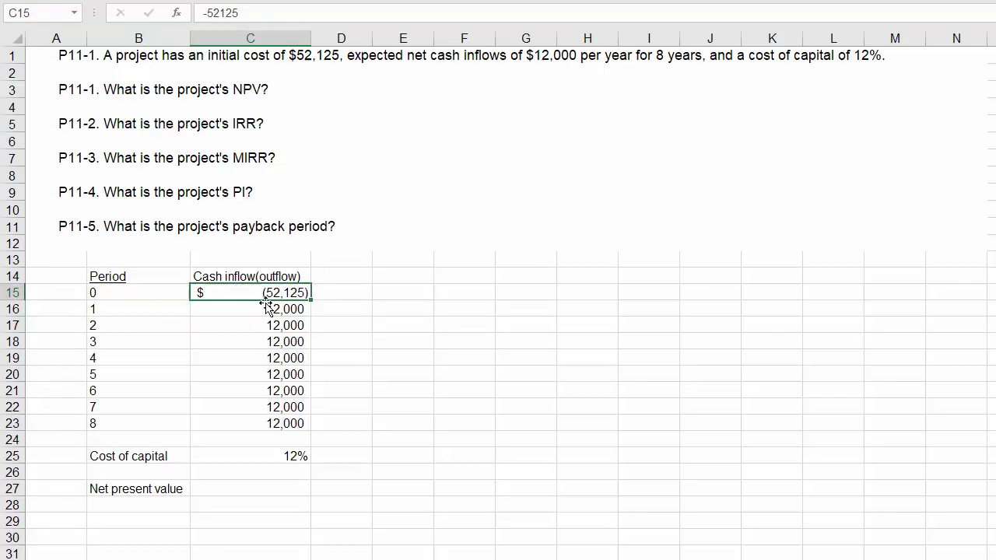
pyautogui.click(290, 311)
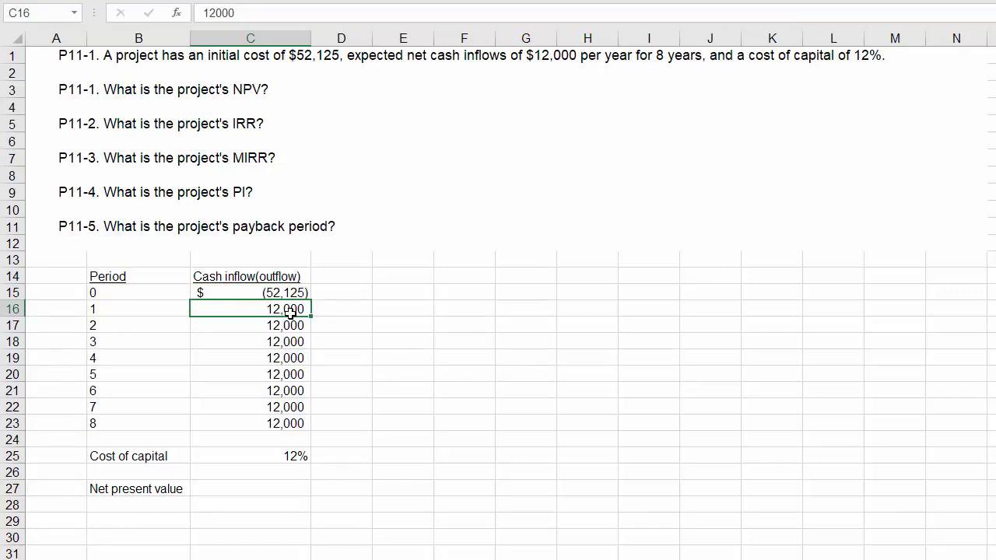
pyautogui.press('Down')
pyautogui.press('Down')
pyautogui.press('Down')
pyautogui.press('Down')
pyautogui.press('Down')
pyautogui.press('Down')
pyautogui.press('Down')
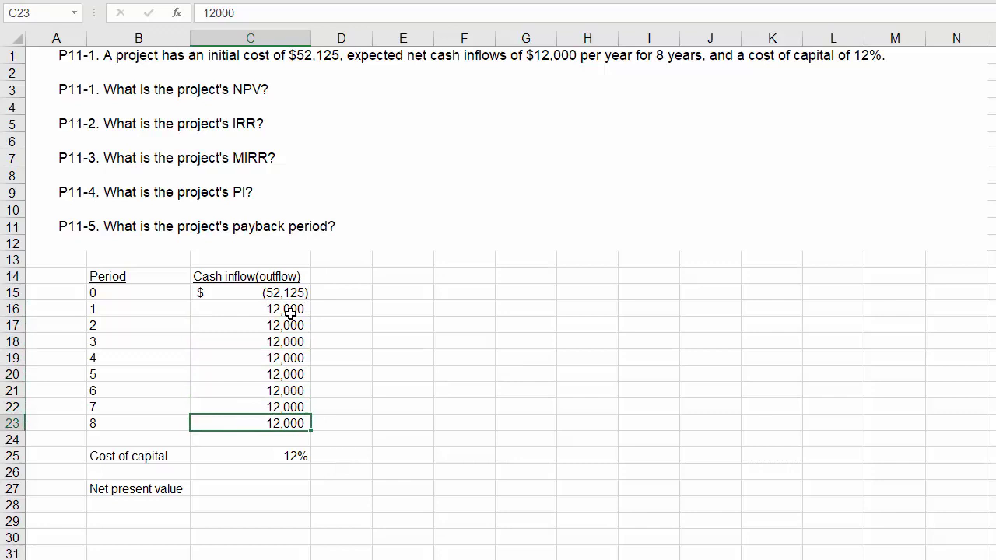
pyautogui.press('Down')
pyautogui.press('Down')
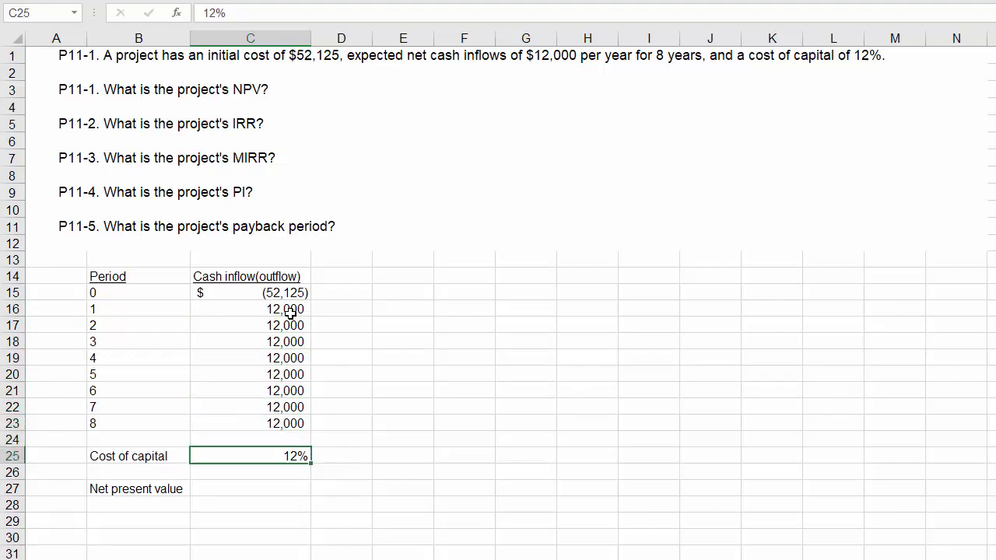
# Enter an NPV function in C27 with C25 as the rate and C16:C23 as the cash flow values
pyautogui.press('Down')
pyautogui.press('Down')
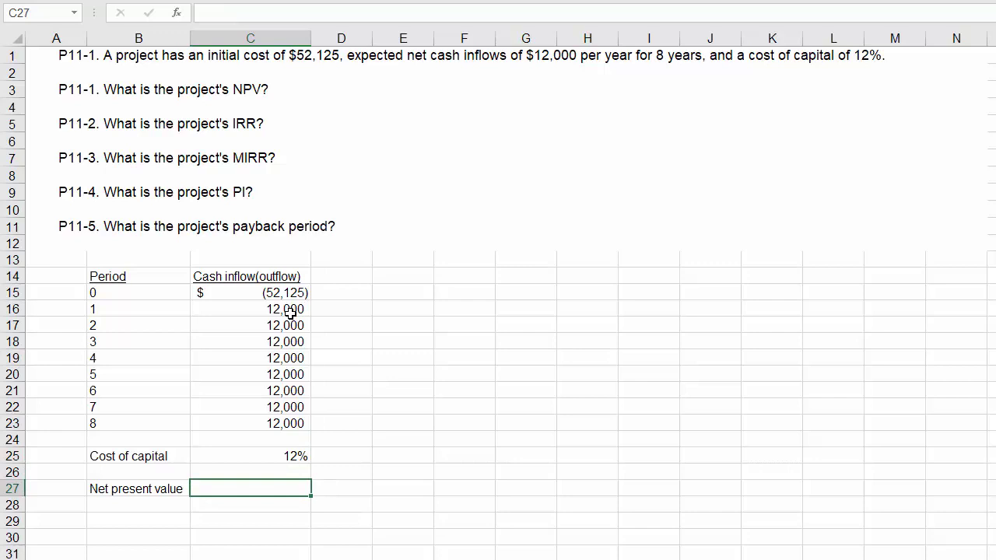
pyautogui.write('=n')
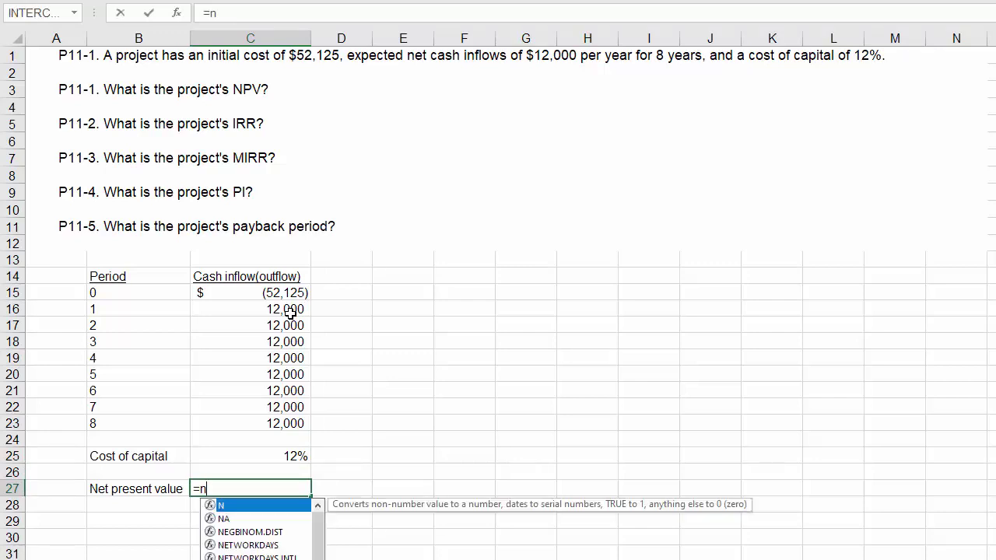
pyautogui.write('pv')
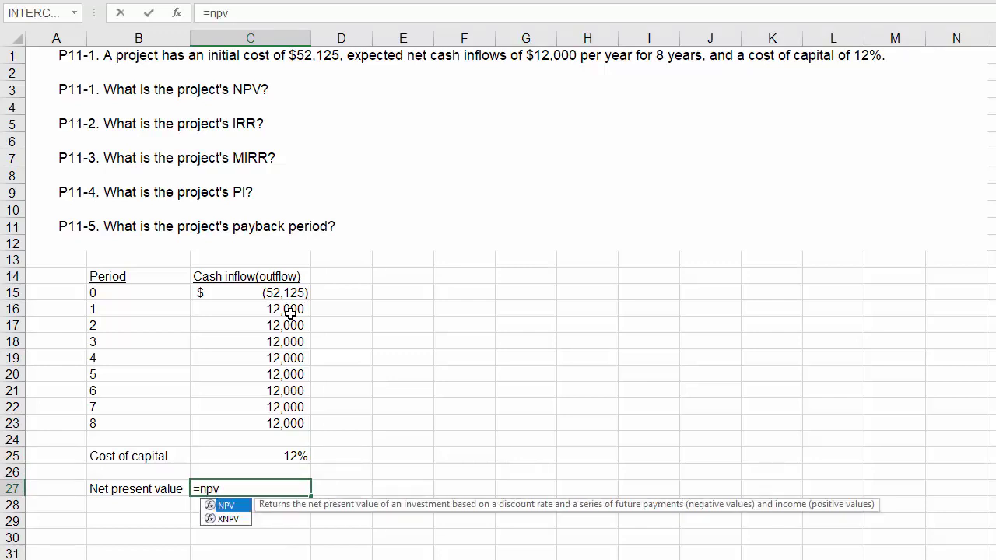
pyautogui.write('(')
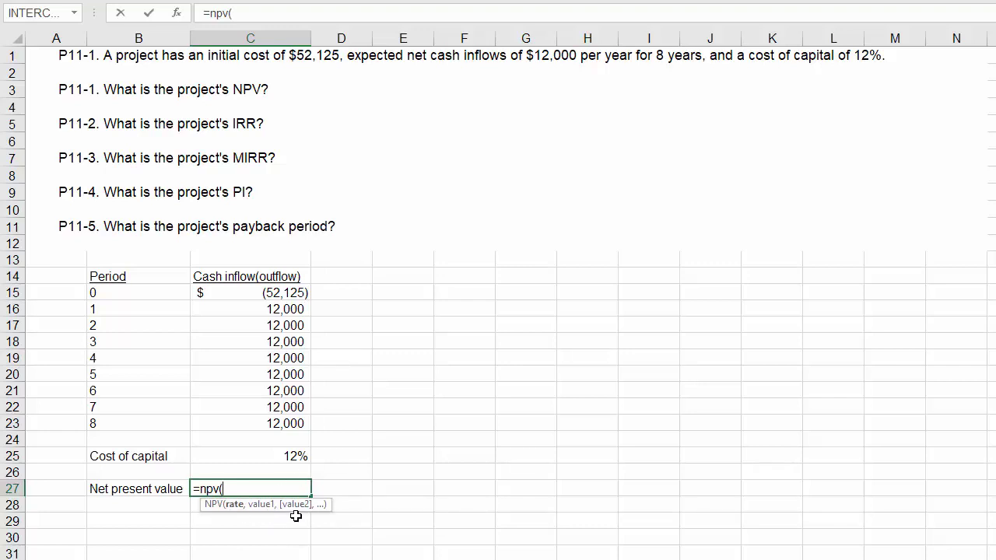
pyautogui.click(182, 18)
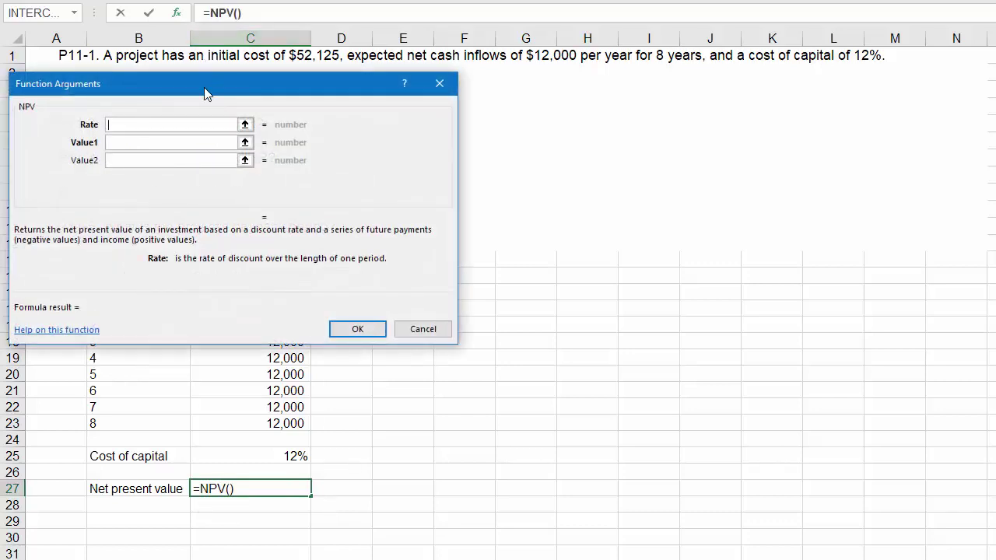
pyautogui.moveTo(204, 91); pyautogui.dragTo(545, 109)
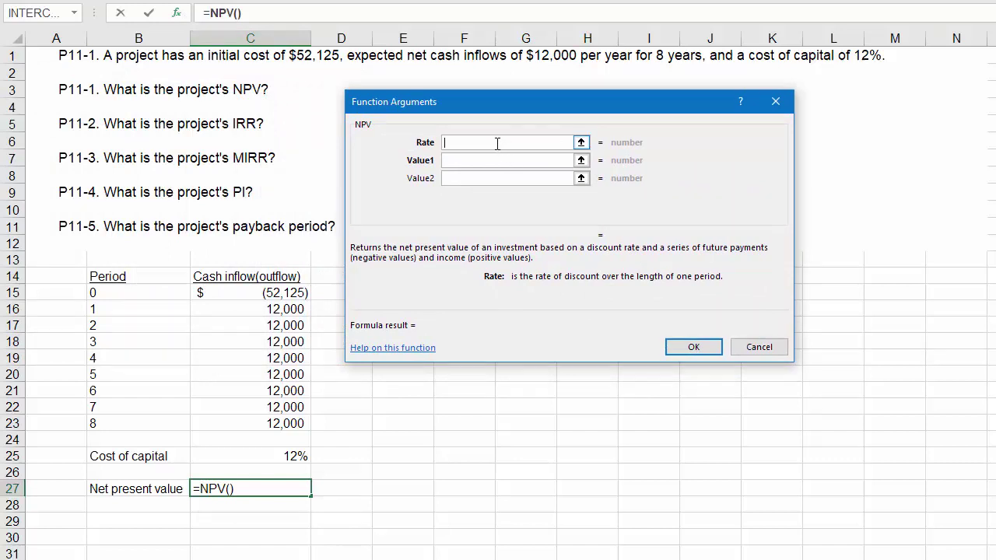
pyautogui.click(289, 457)
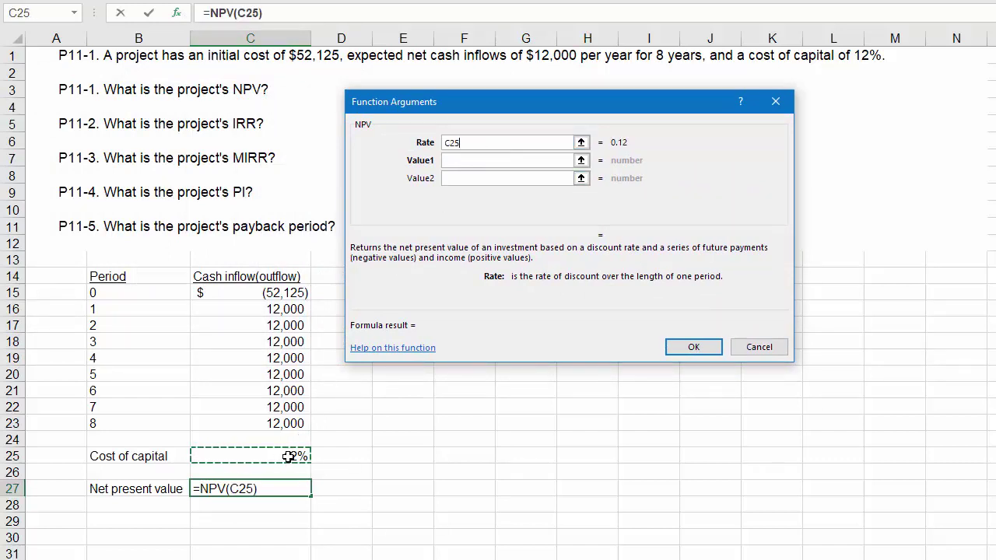
pyautogui.click(464, 160)
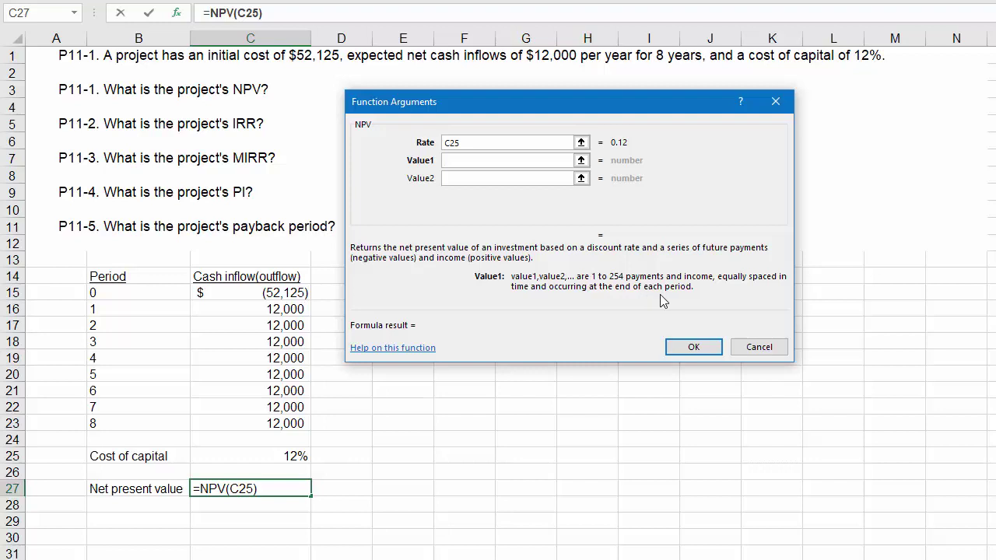
pyautogui.click(286, 308)
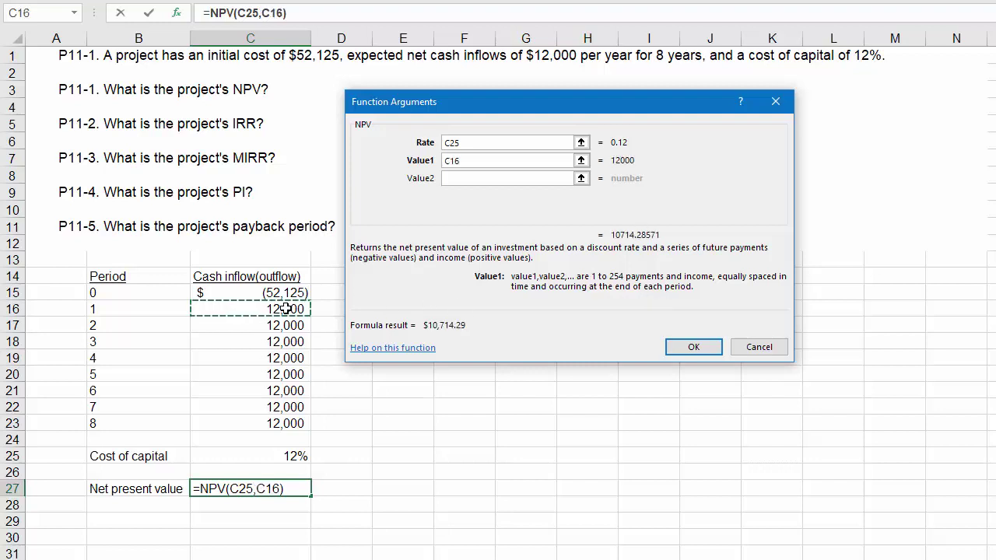
pyautogui.moveTo(286, 308); pyautogui.dragTo(274, 421)
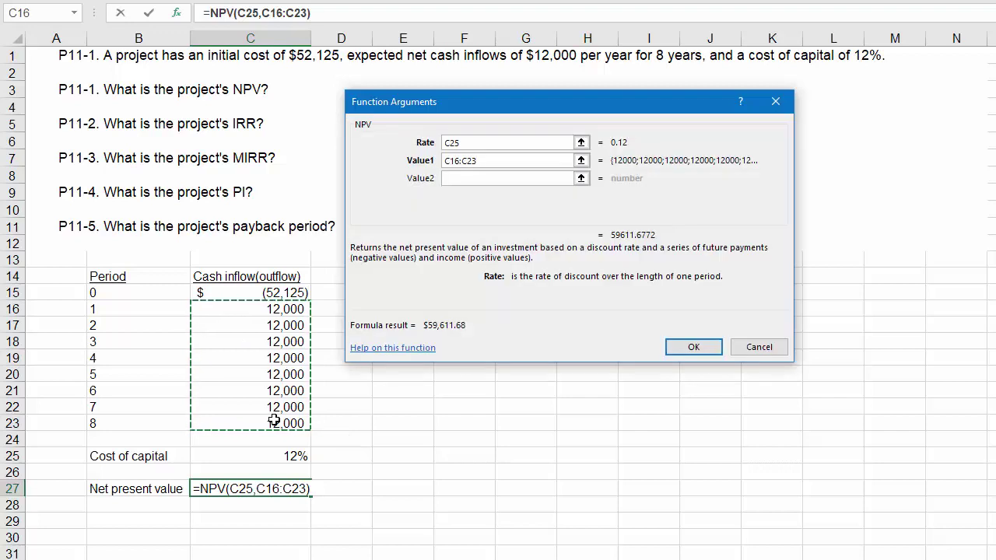
pyautogui.click(688, 352)
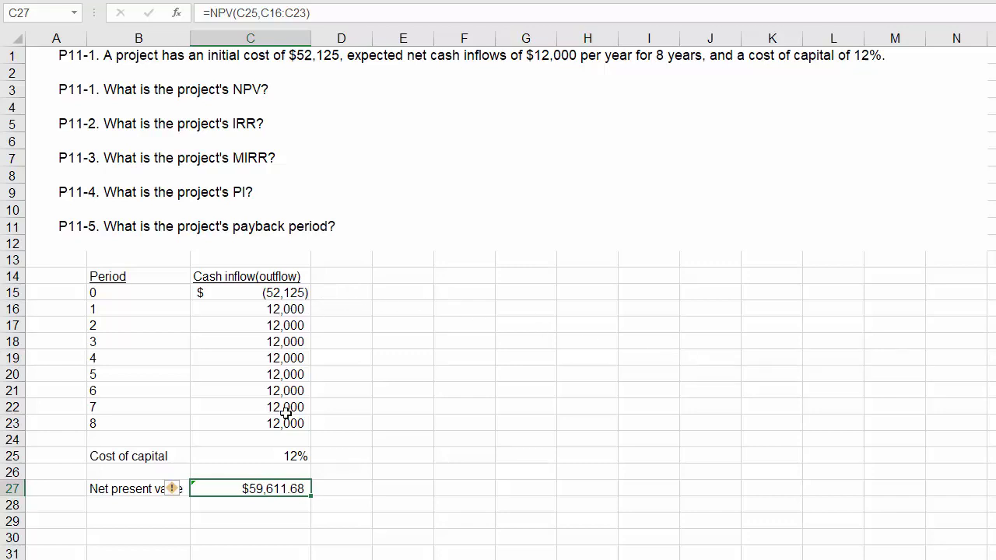
# Add the initial outflow to the net present value formula, making it =NPV(C25,C16:C23)+C15
pyautogui.press('F2')
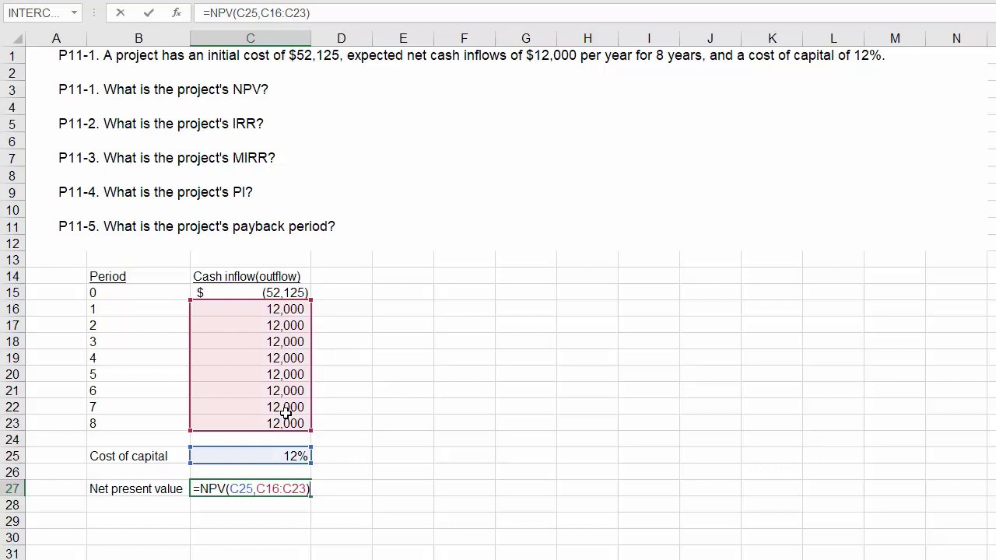
pyautogui.write('+')
pyautogui.click(262, 296)
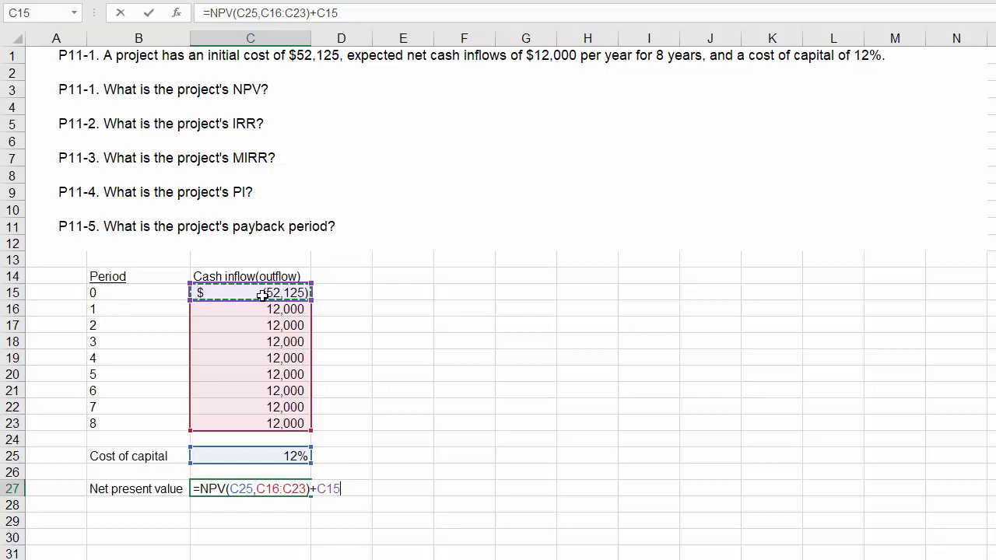
pyautogui.press('Return')
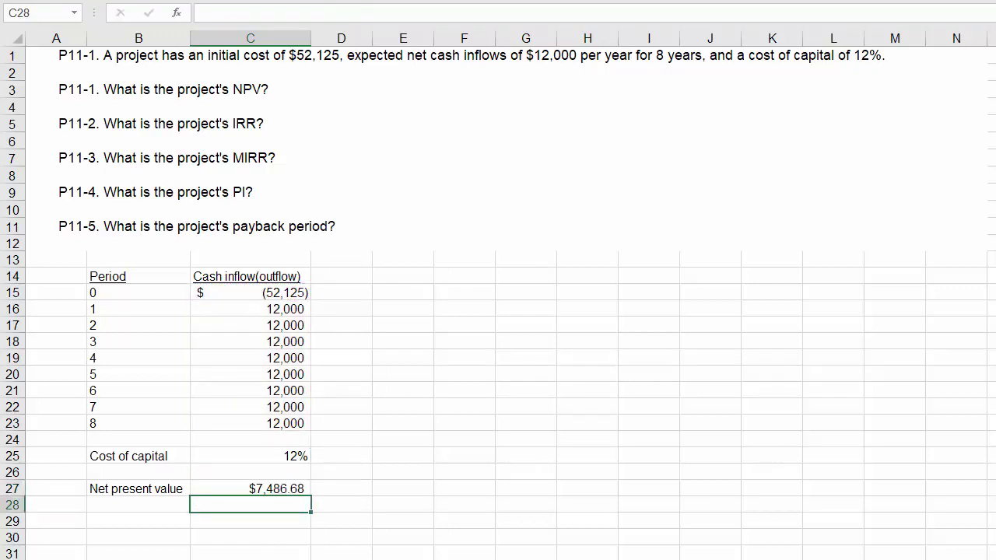
# Format the net present value in C27 to show no decimal places
pyautogui.click(294, 488)
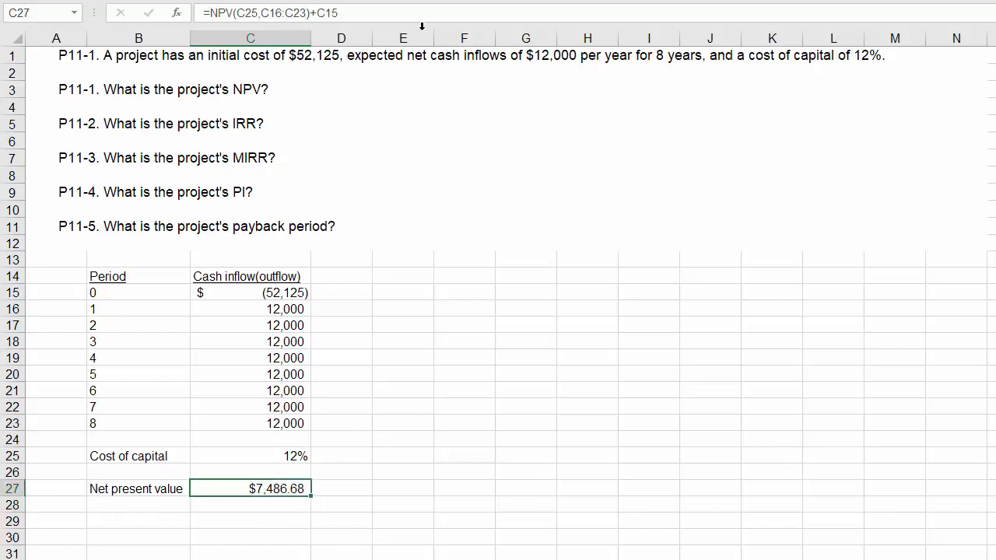
pyautogui.hotkey('alt', 'h')
pyautogui.press('9')
pyautogui.press('9')
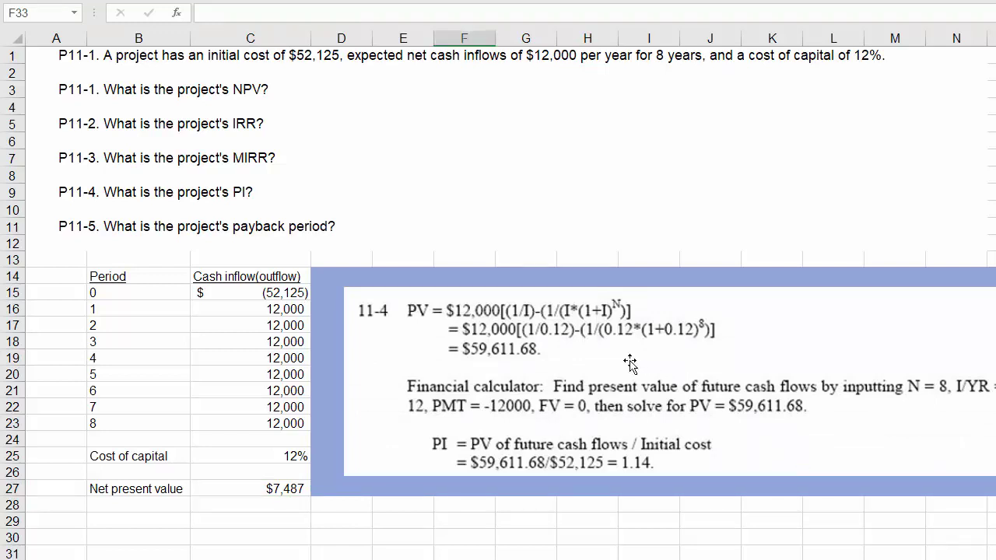
# Shift the 11-4 solution picture slightly beside the cash flow table and deselect it
pyautogui.moveTo(612, 360); pyautogui.dragTo(595, 351)
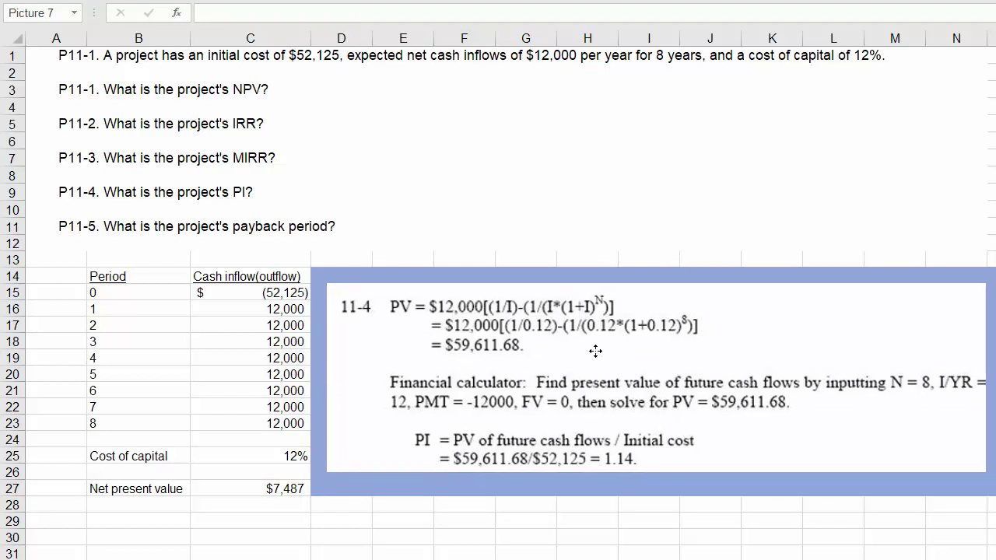
pyautogui.press('Escape')
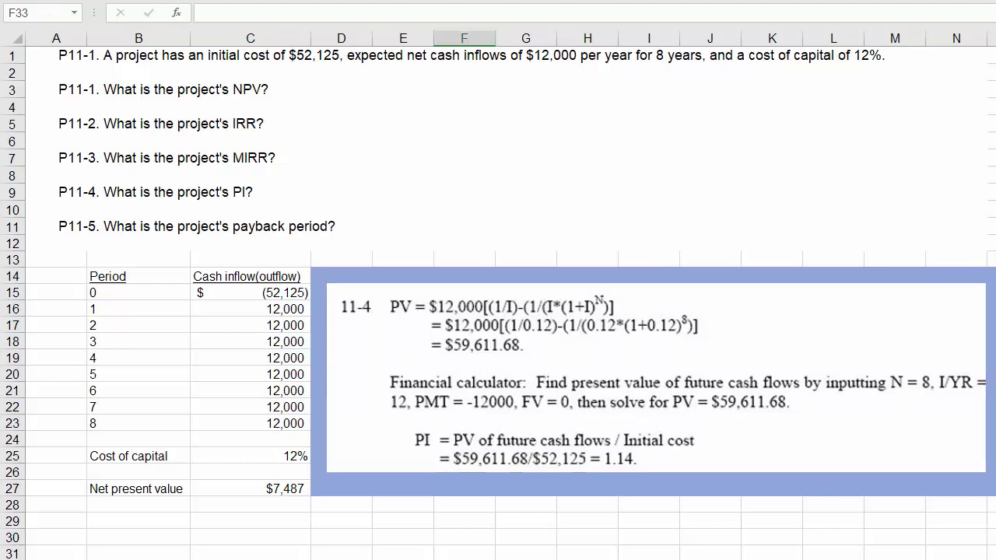
pyautogui.press('Down')
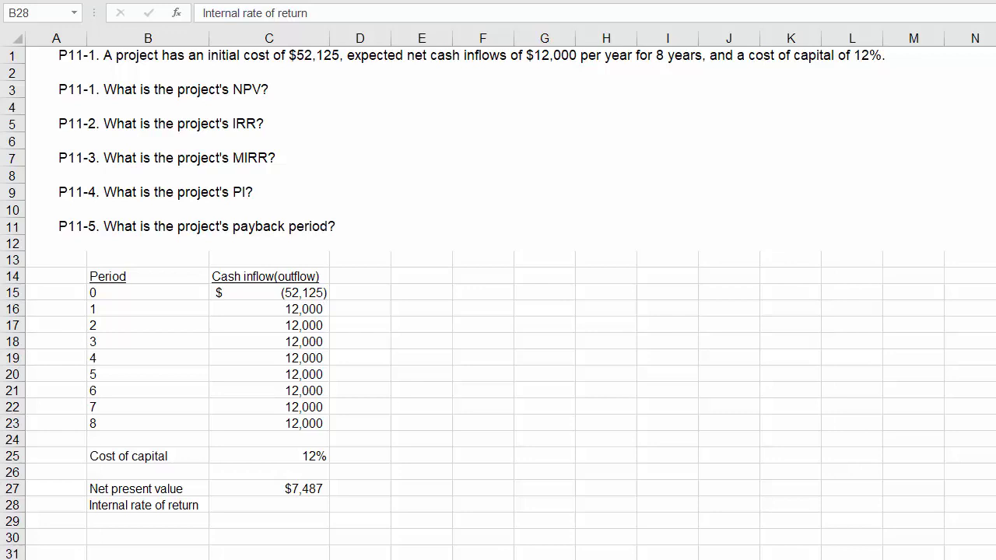
# Enter an IRR function in C28 with C15:C23 as the values and C25 as the guess
pyautogui.click(301, 504)
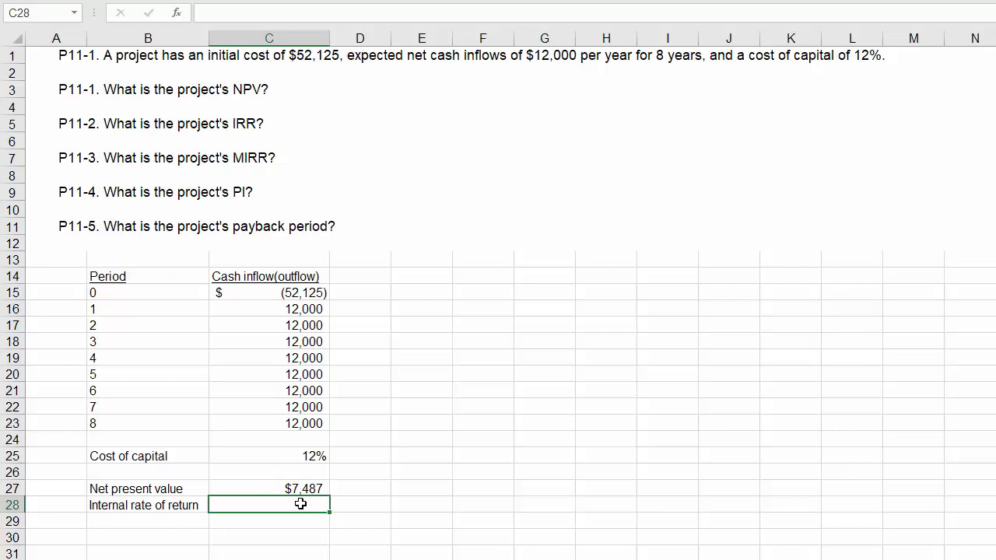
pyautogui.write('=irr')
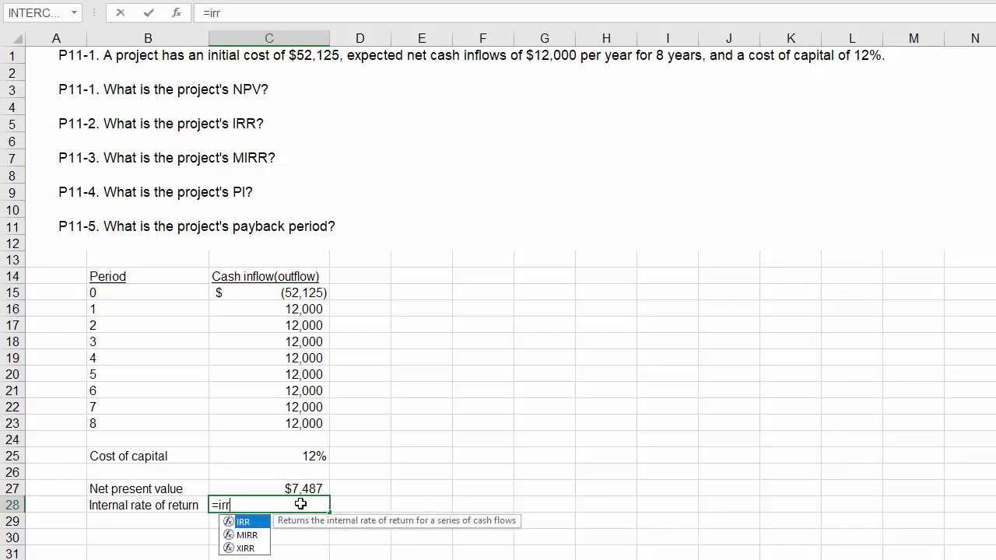
pyautogui.write('(')
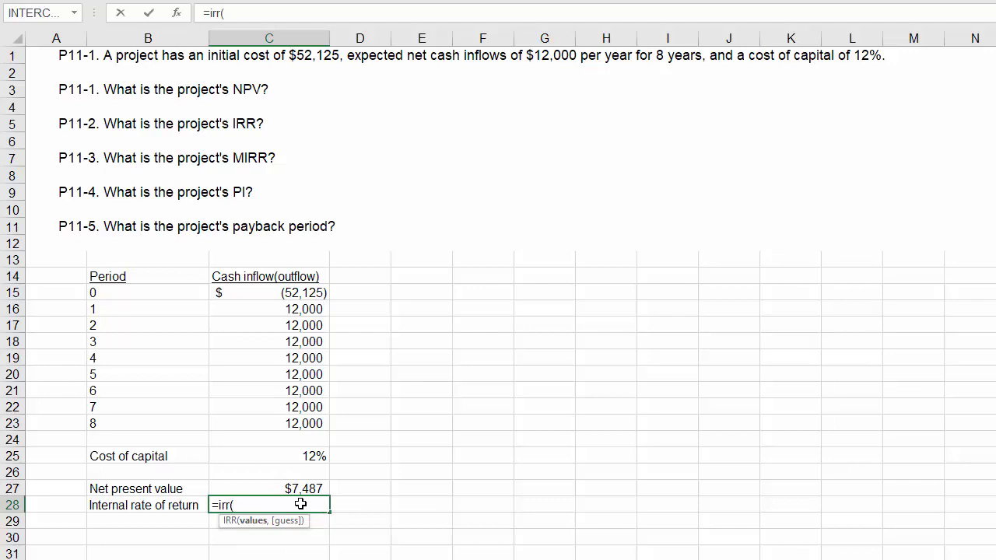
pyautogui.click(178, 14)
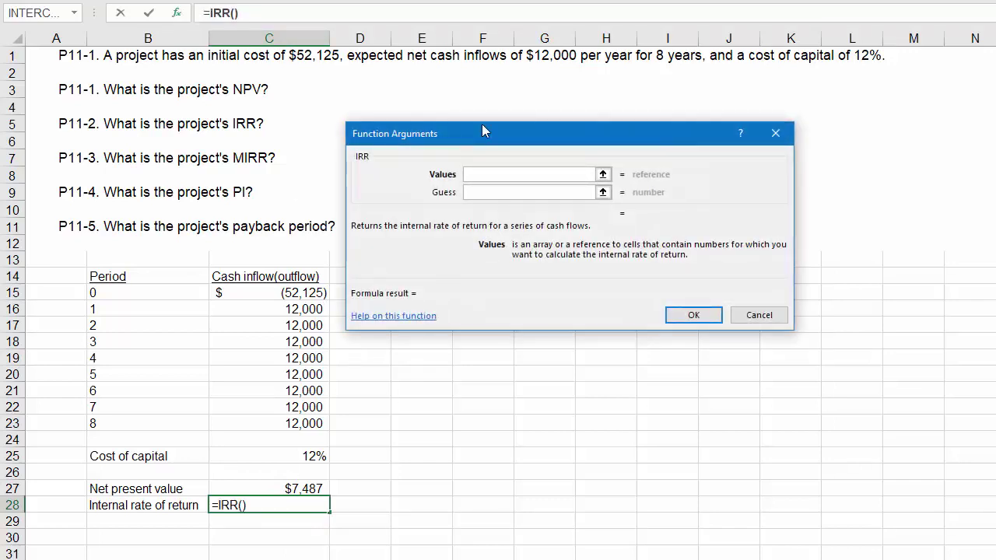
pyautogui.click(300, 291)
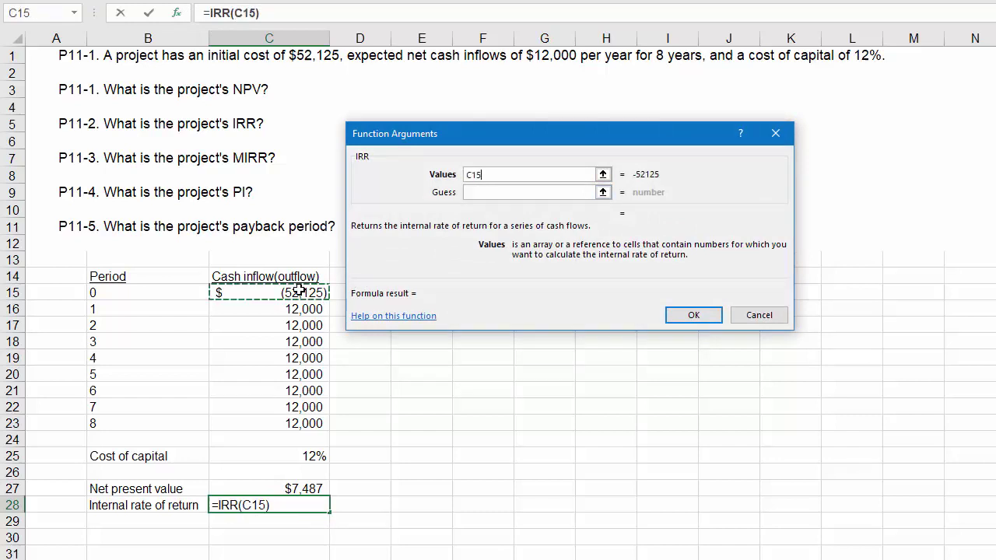
pyautogui.moveTo(299, 291); pyautogui.dragTo(284, 421)
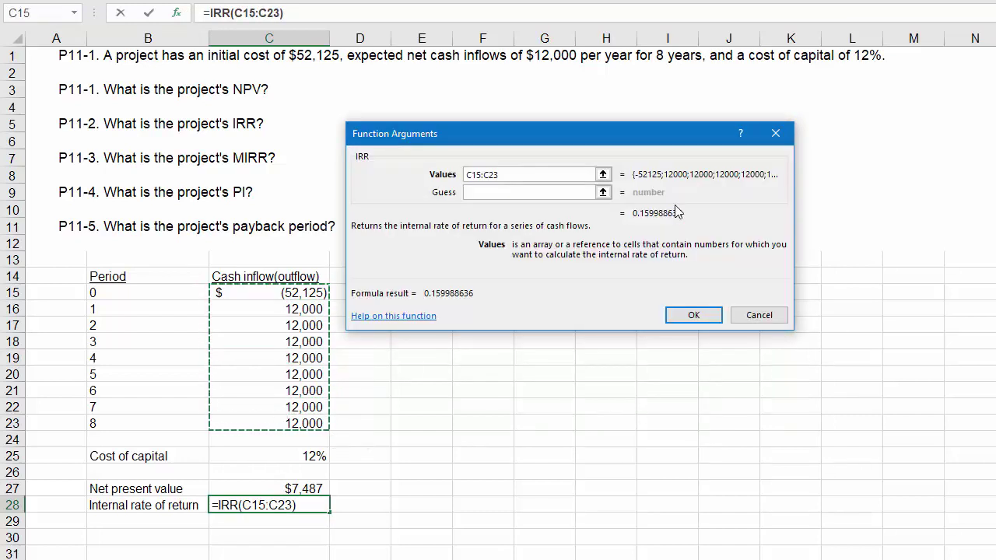
pyautogui.click(492, 193)
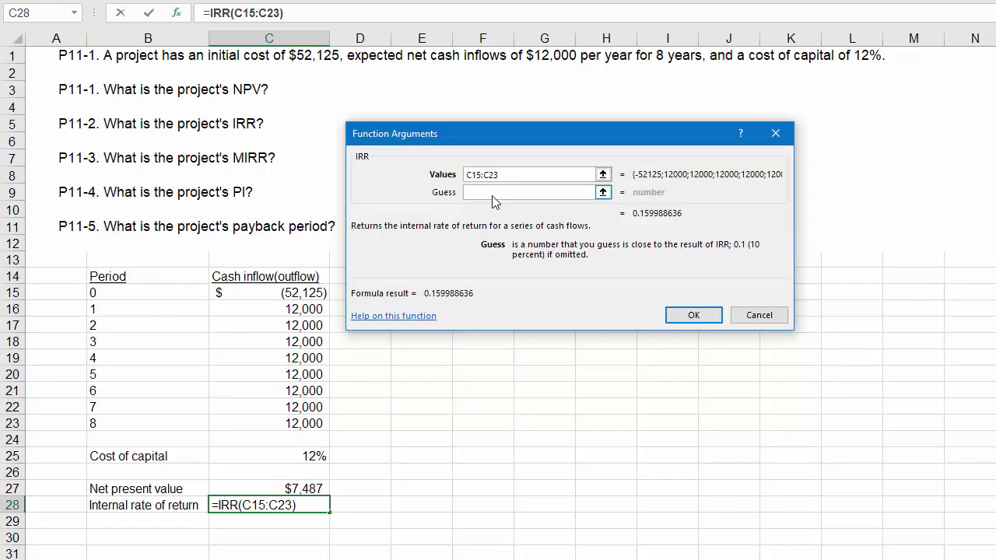
pyautogui.click(306, 457)
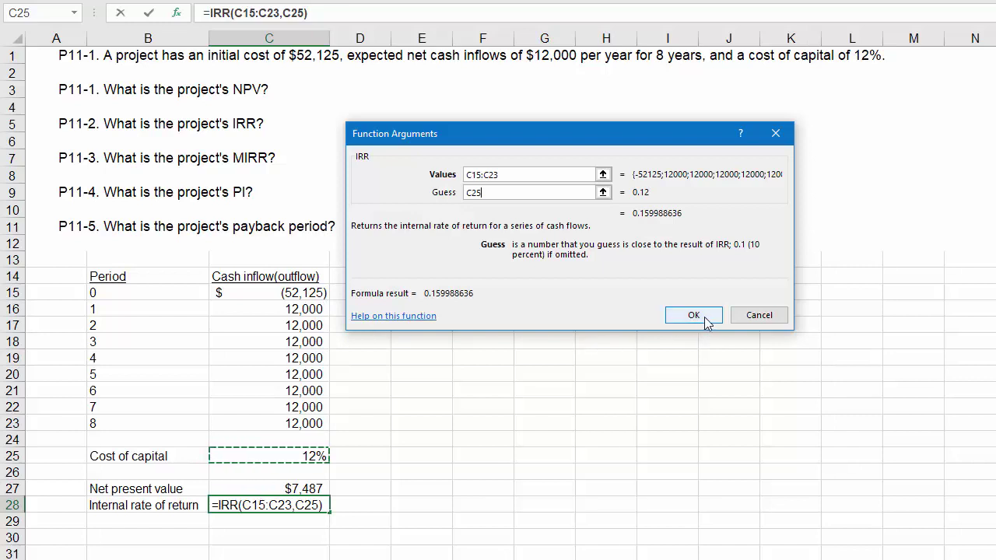
pyautogui.click(708, 319)
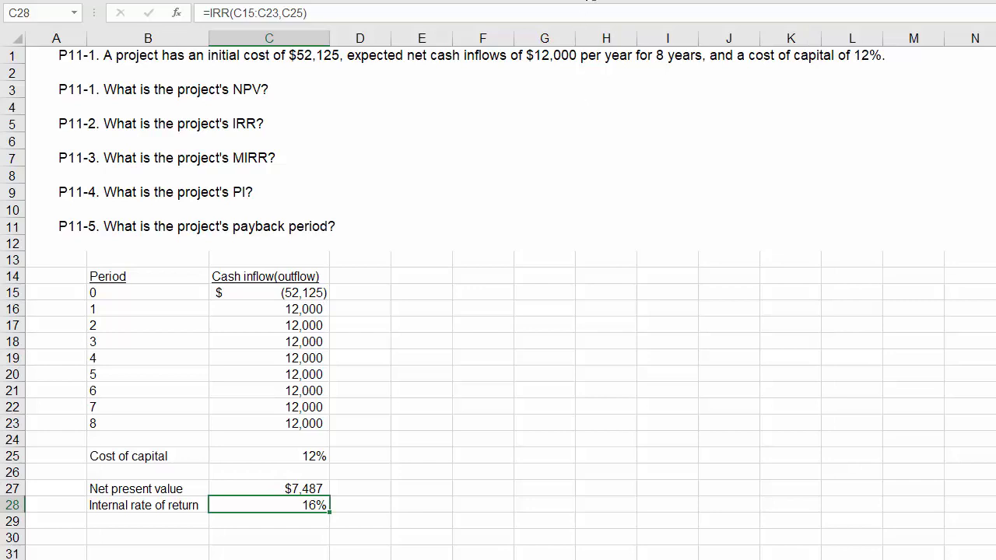
# Format the internal rate of return in C28 to one decimal place and add the label "Modified internal rate of return" in B29
pyautogui.hotkey('alt', 'h')
pyautogui.press('0')
pyautogui.hotkey('ctrl', 'v')
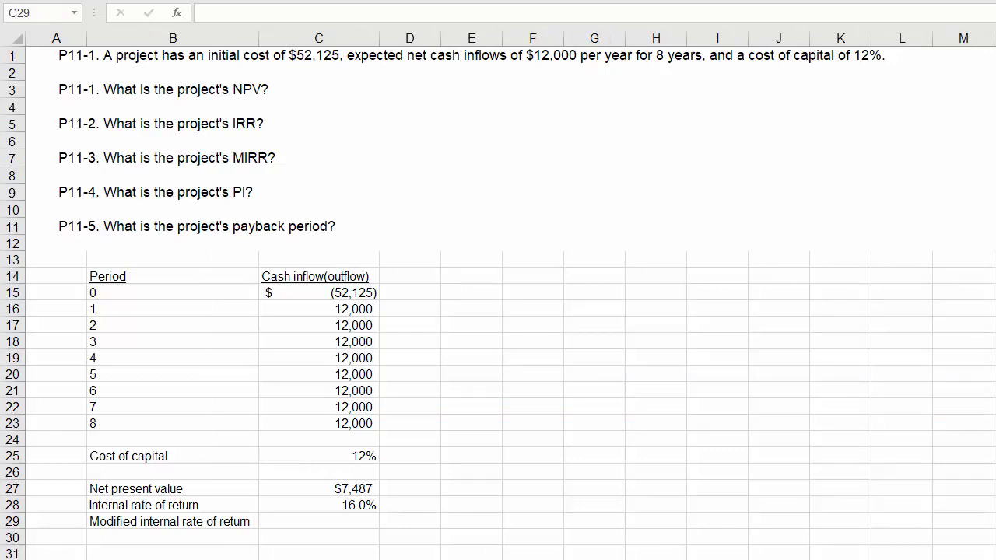
# Start a MIRR function in C29 with the cash flows C15:C23 as its values
pyautogui.click(343, 519)
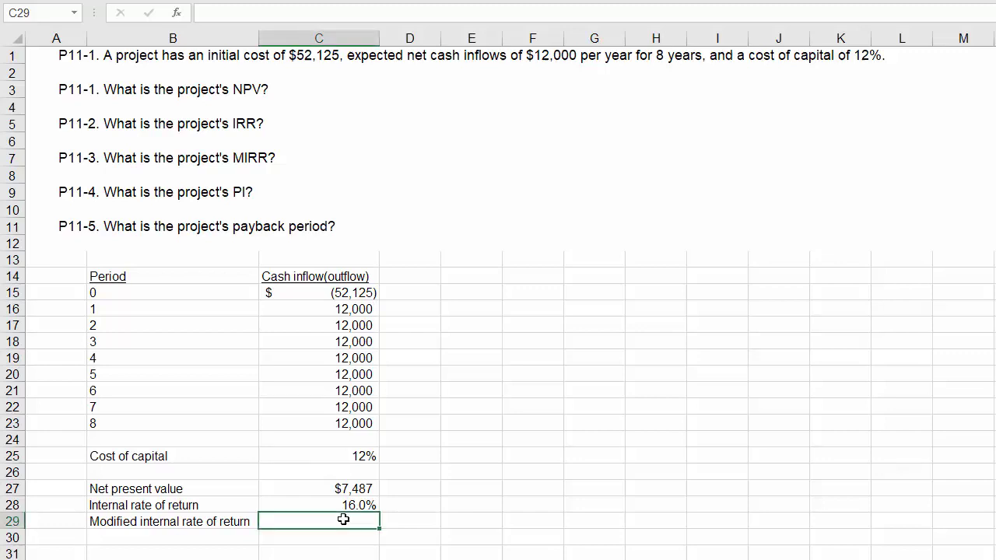
pyautogui.write('=mirr')
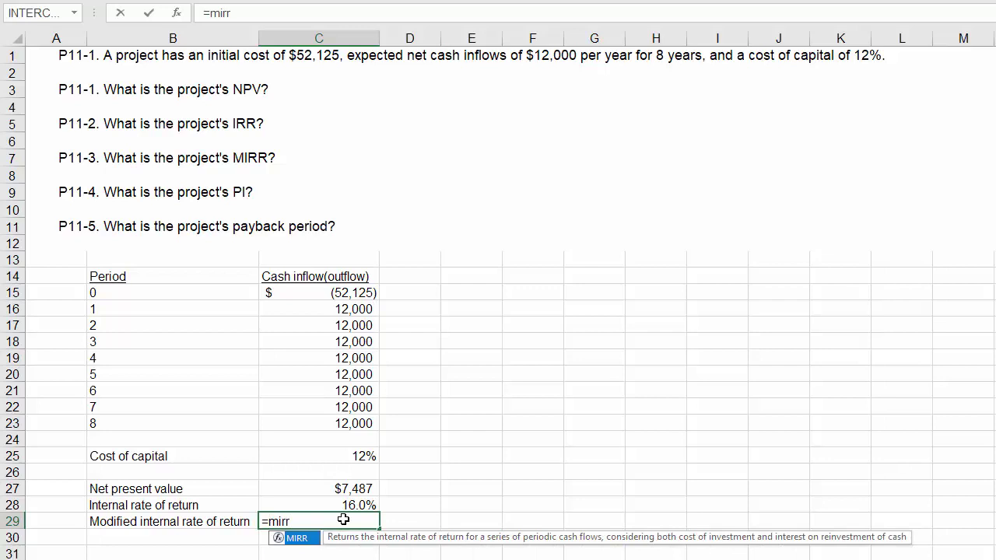
pyautogui.write('(')
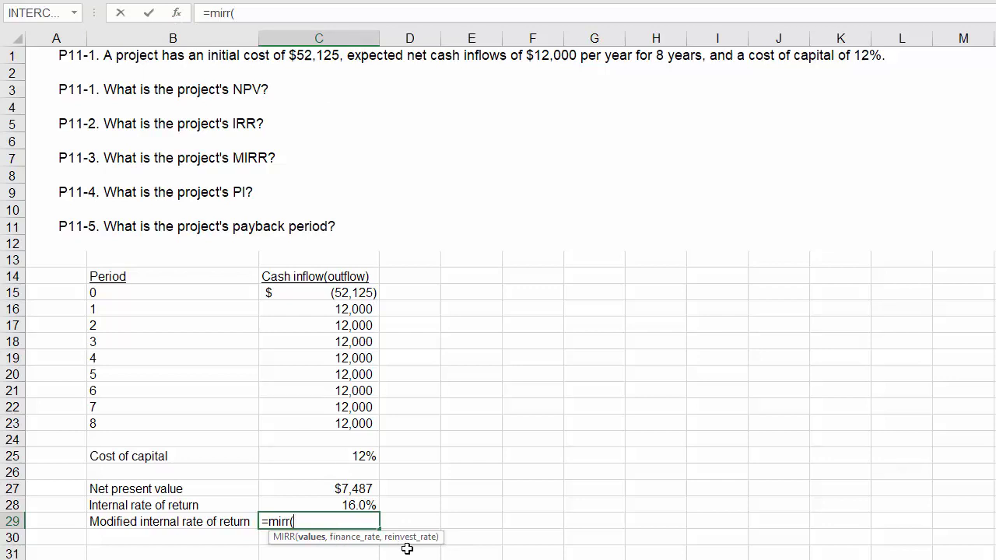
pyautogui.click(178, 14)
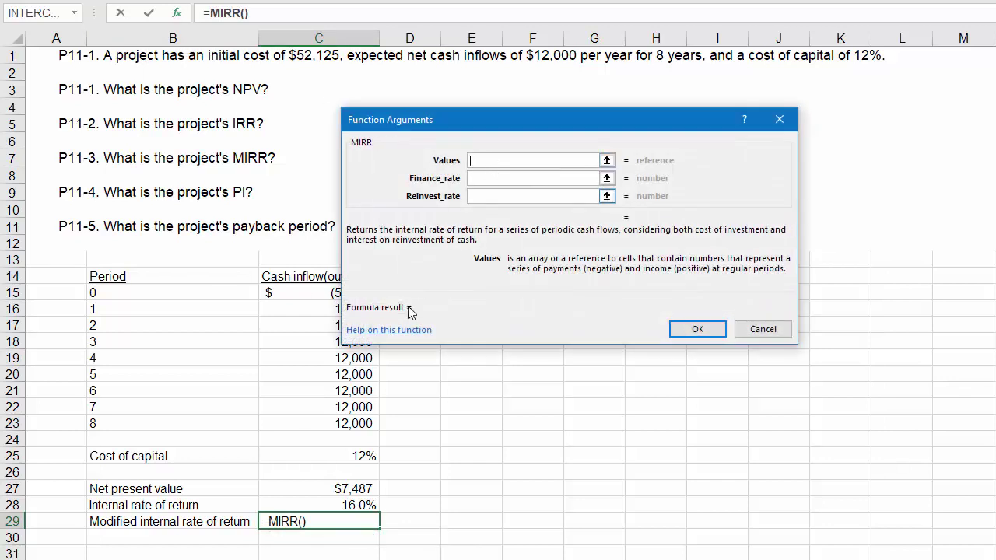
pyautogui.moveTo(468, 118); pyautogui.dragTo(554, 112)
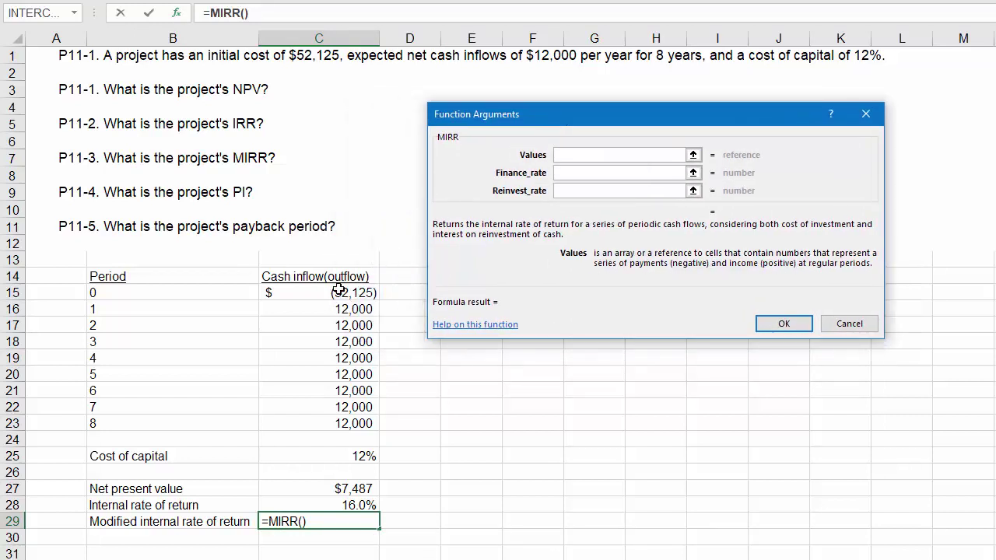
pyautogui.moveTo(339, 290); pyautogui.dragTo(322, 424)
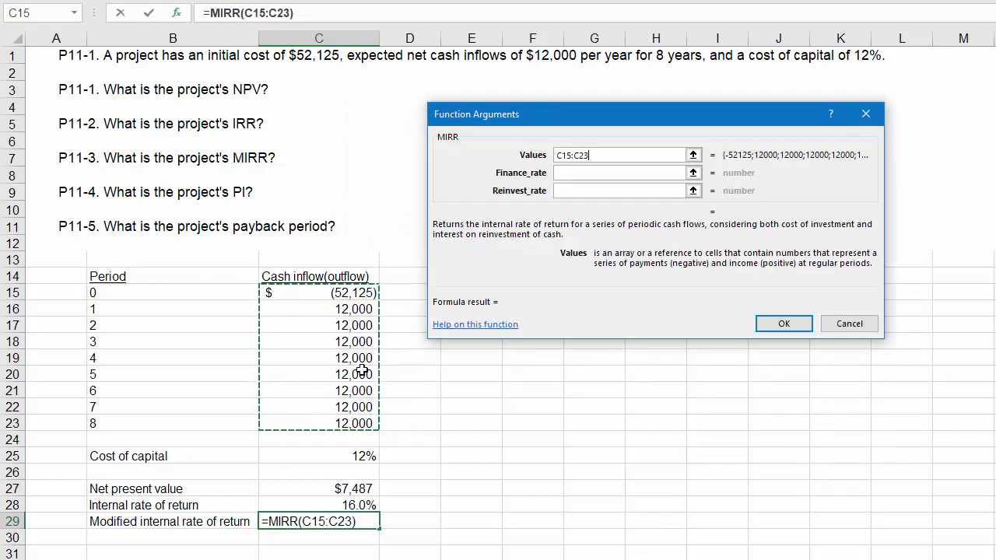
# Complete the MIRR function with the cost of capital in C25 as both the finance rate and the reinvestment rate
pyautogui.click(571, 174)
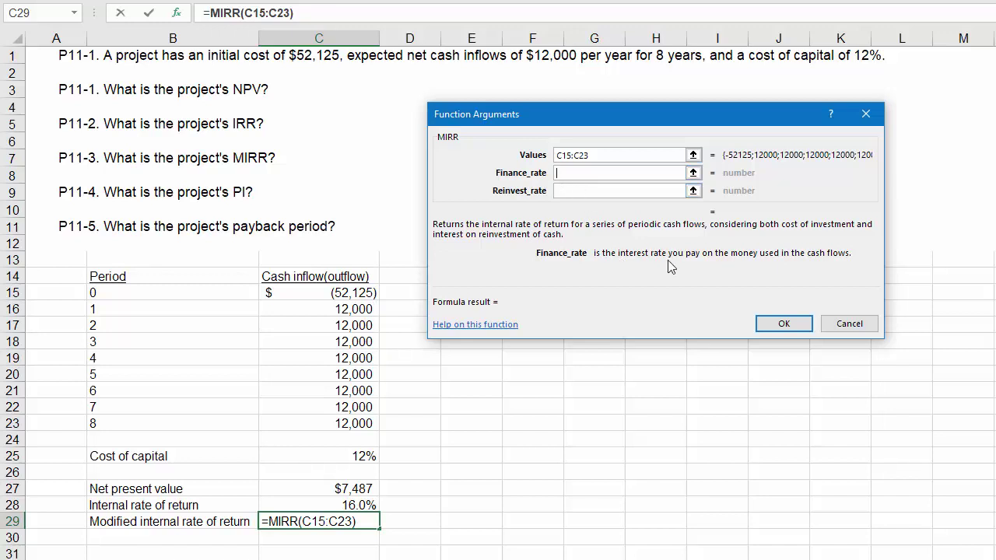
pyautogui.click(585, 192)
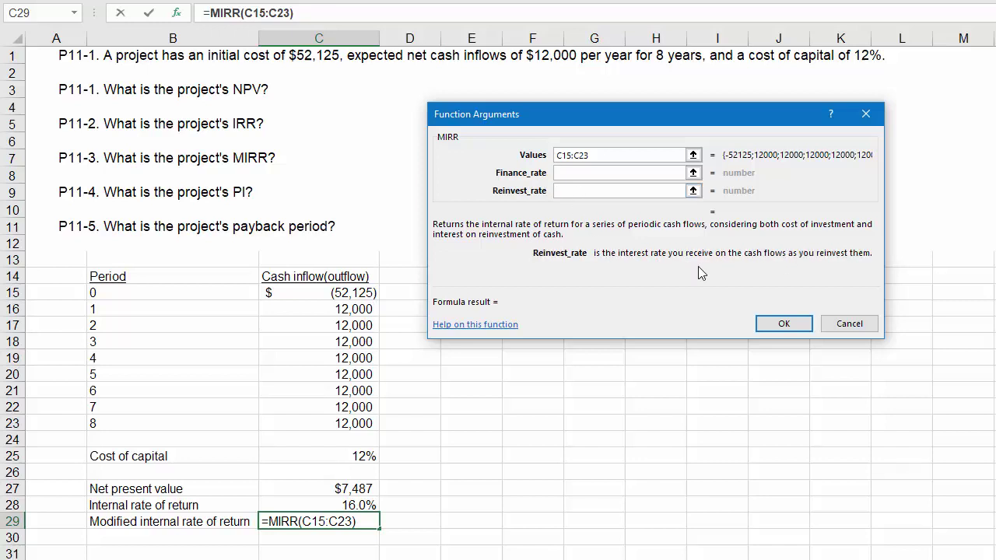
pyautogui.click(591, 173)
pyautogui.click(335, 451)
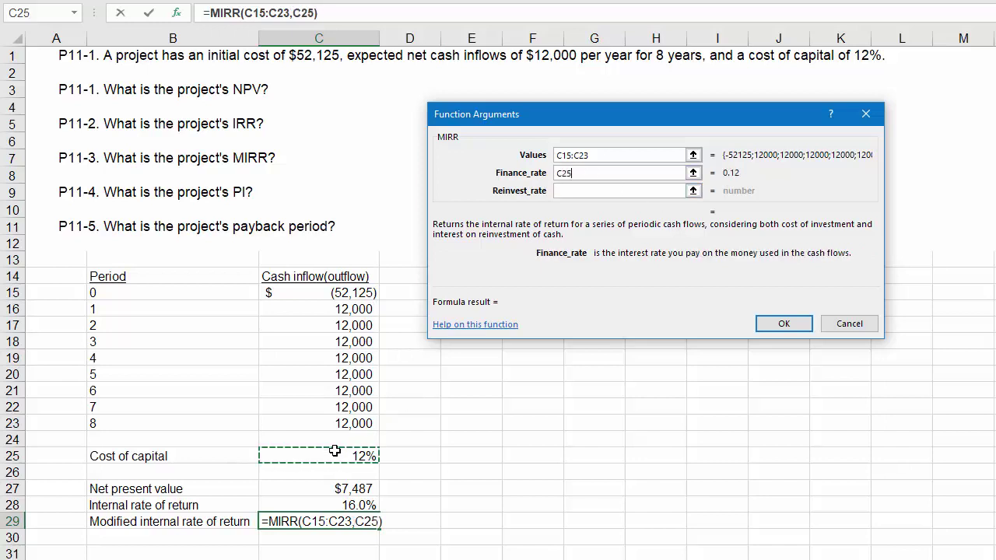
pyautogui.click(579, 192)
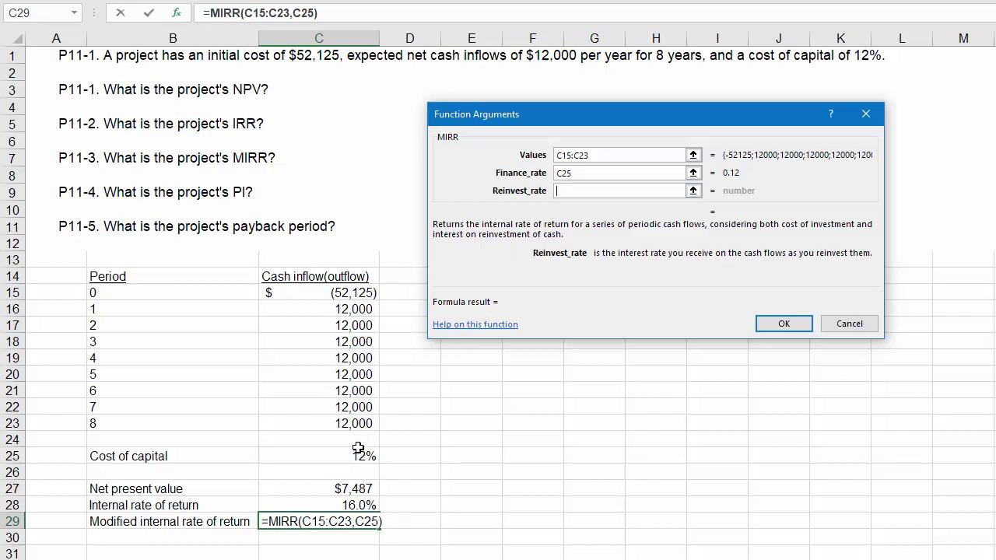
pyautogui.click(352, 454)
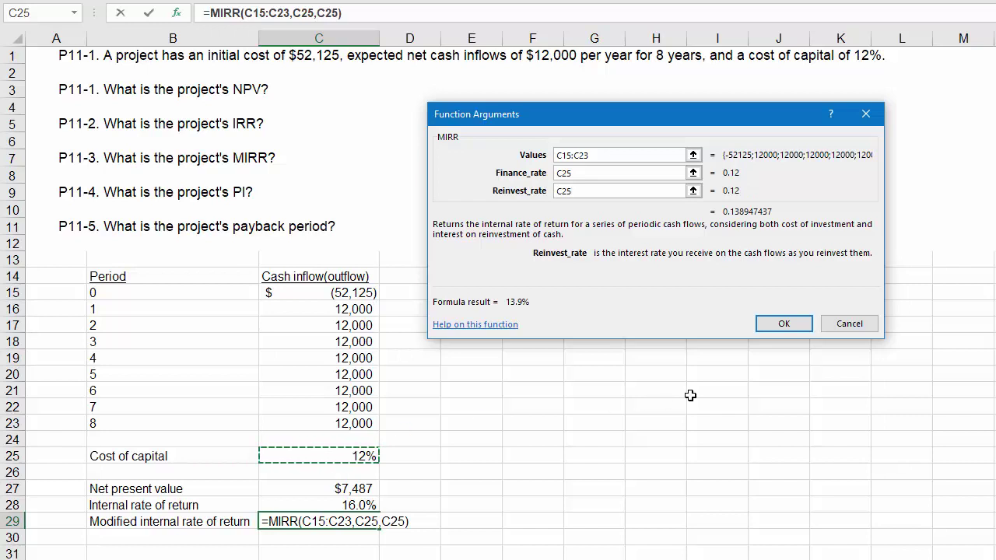
pyautogui.click(784, 328)
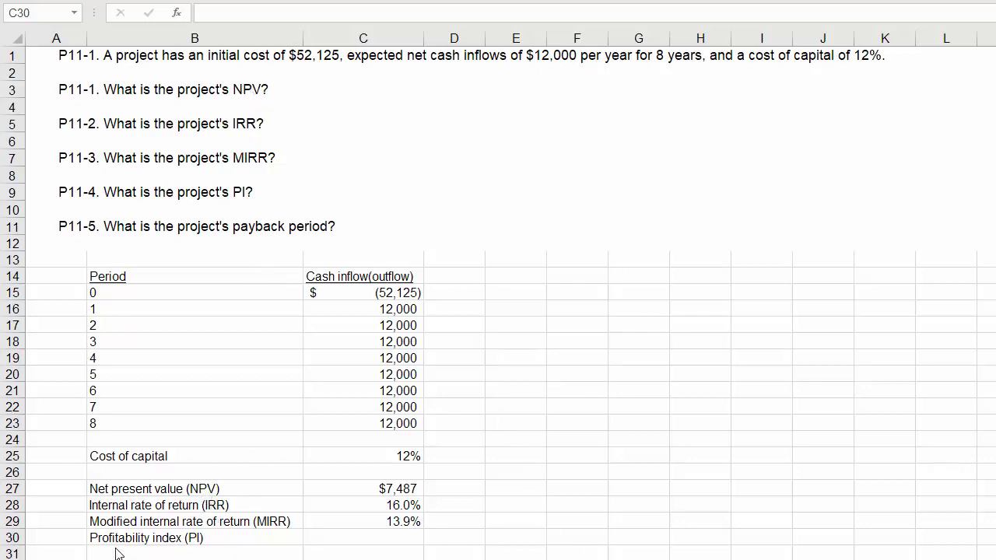
# Enter an NPV function in C30 for the profitability index, with C25 as the rate and C16:C23 as the cash flows
pyautogui.click(386, 538)
pyautogui.write('=')
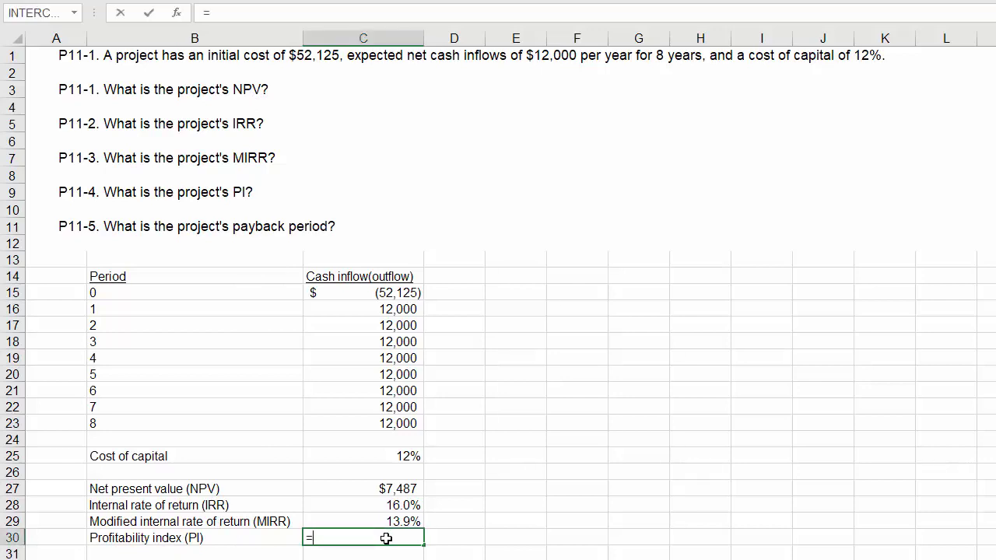
pyautogui.write('npv(')
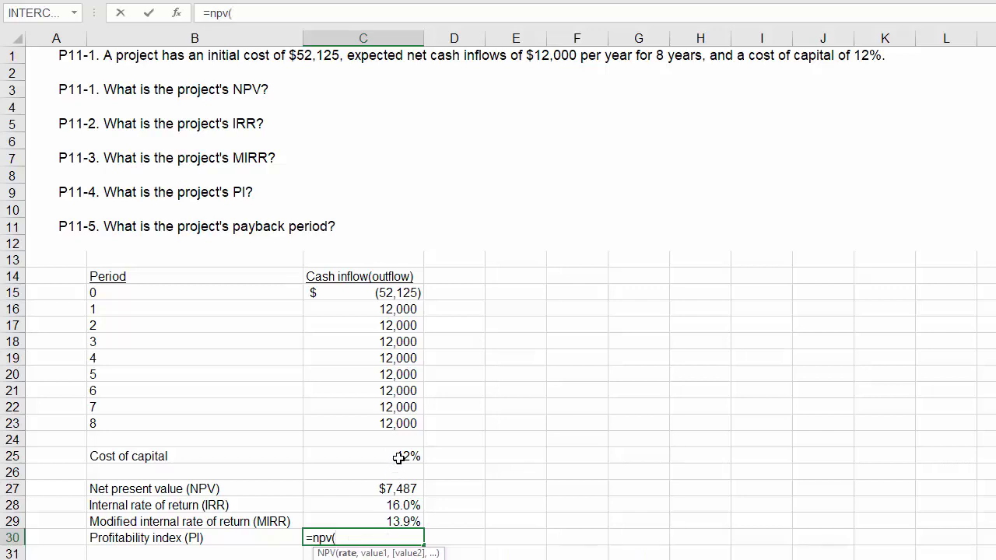
pyautogui.click(178, 13)
pyautogui.click(542, 134)
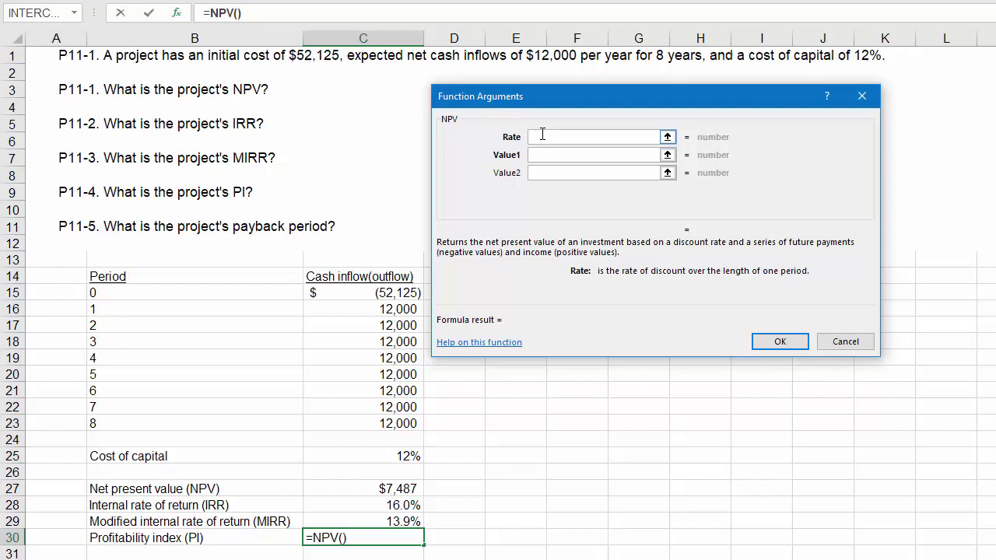
pyautogui.click(393, 455)
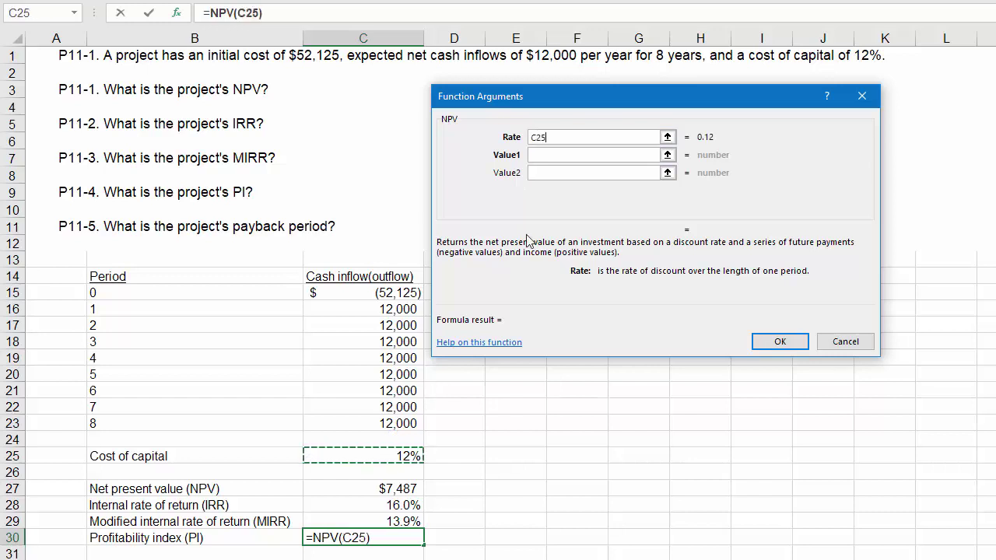
pyautogui.click(607, 154)
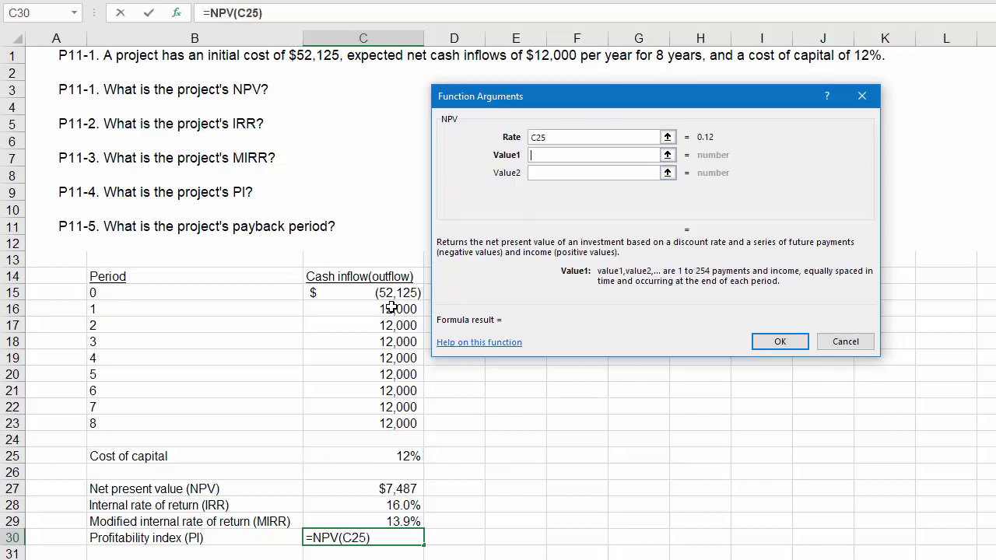
pyautogui.moveTo(378, 312); pyautogui.dragTo(379, 420)
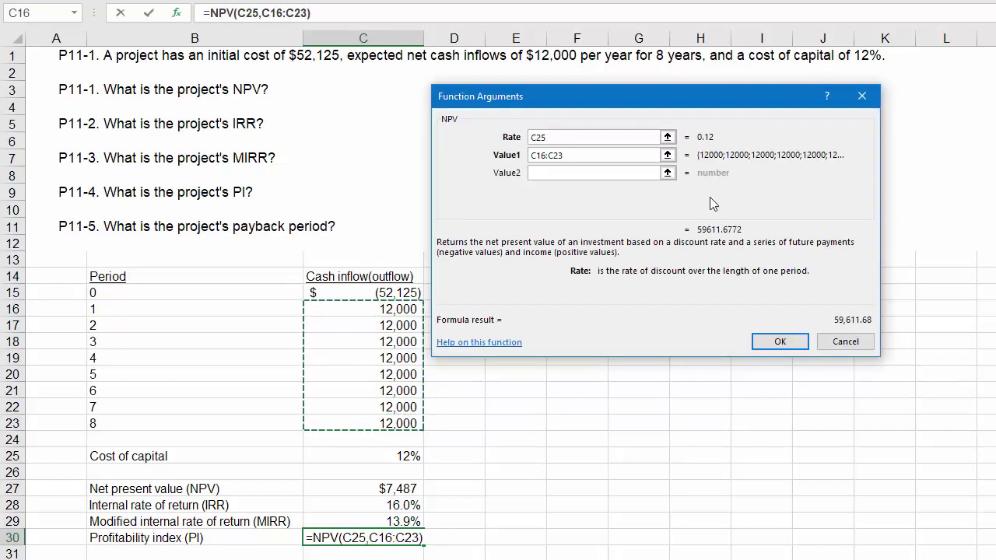
pyautogui.click(774, 344)
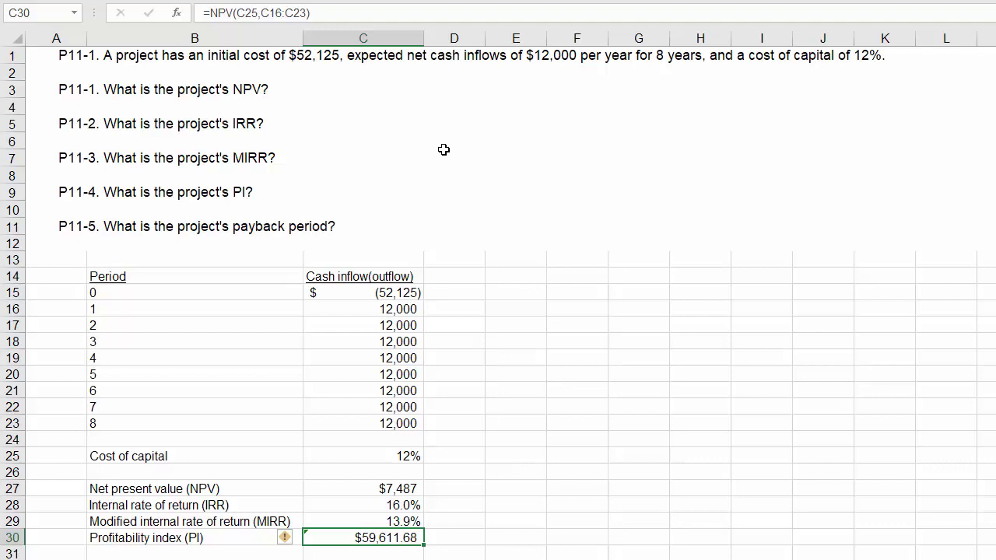
# Extend the profitability index formula in C30 to divide by -C15 and format the result as a plain number with two decimals
pyautogui.click(331, 12)
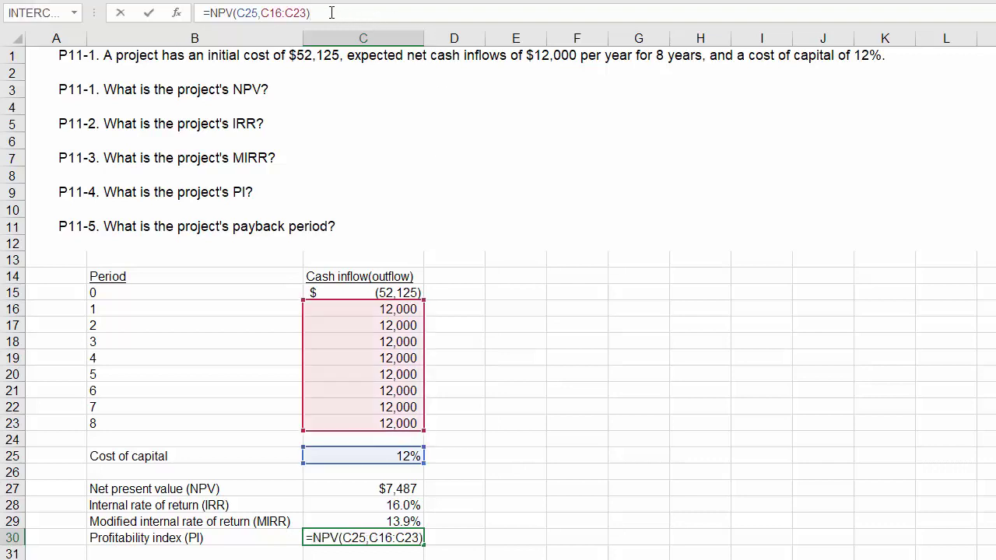
pyautogui.write('/')
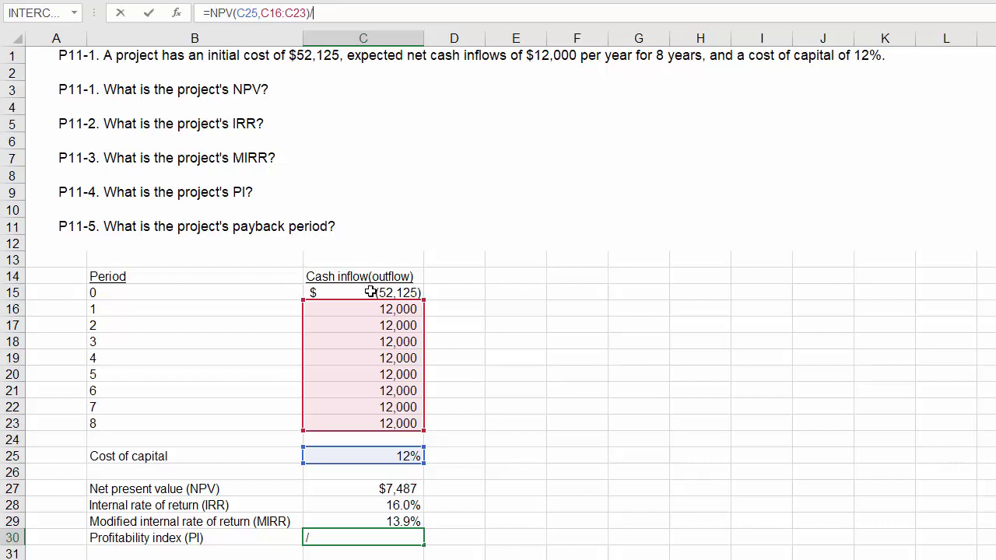
pyautogui.write('-')
pyautogui.click(371, 292)
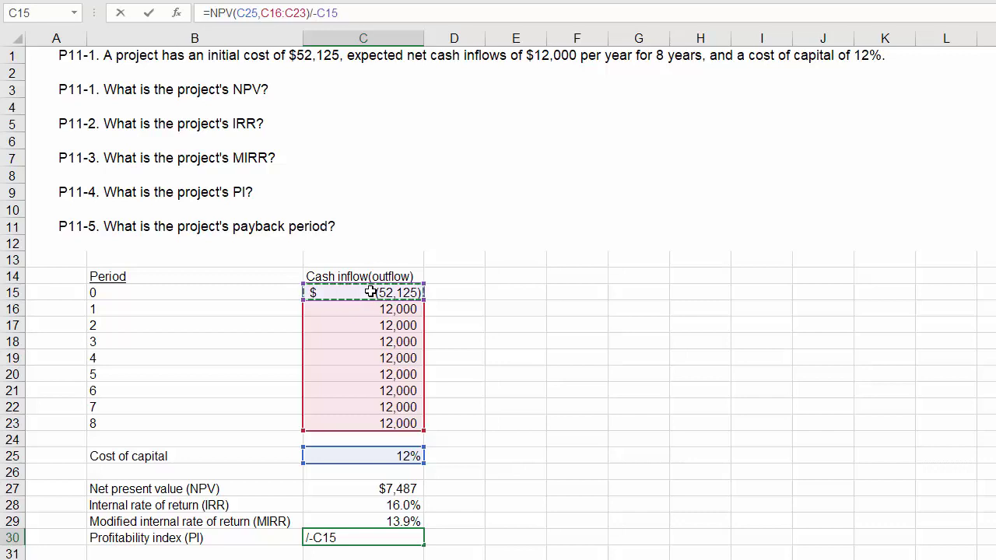
pyautogui.press('Return')
pyautogui.press('Up')
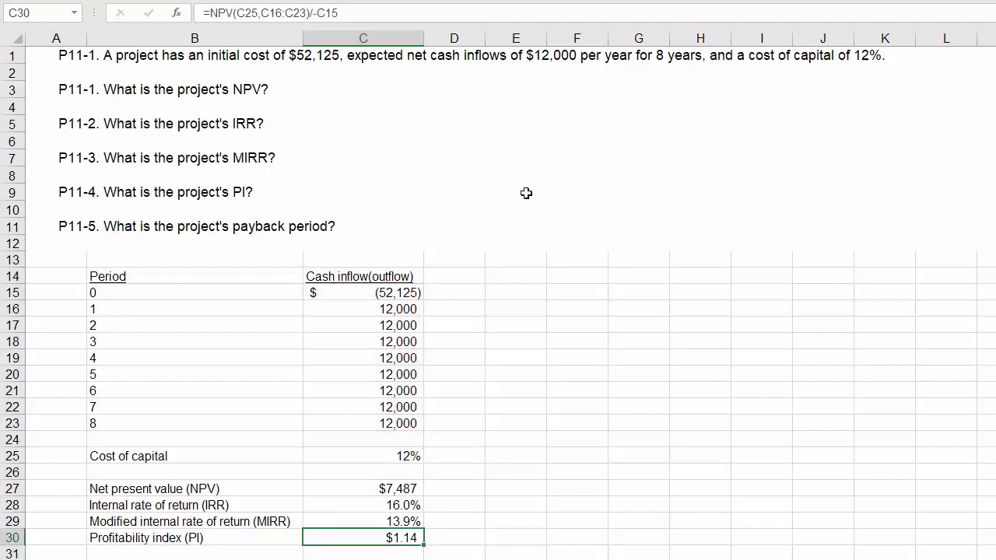
pyautogui.hotkey('ctrl', 'shift', '1')
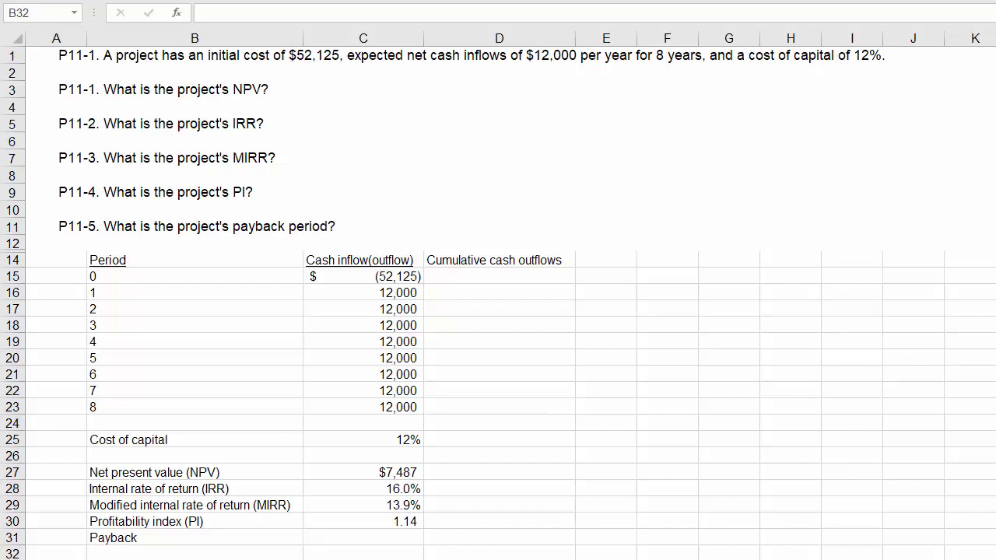
pyautogui.click(487, 272)
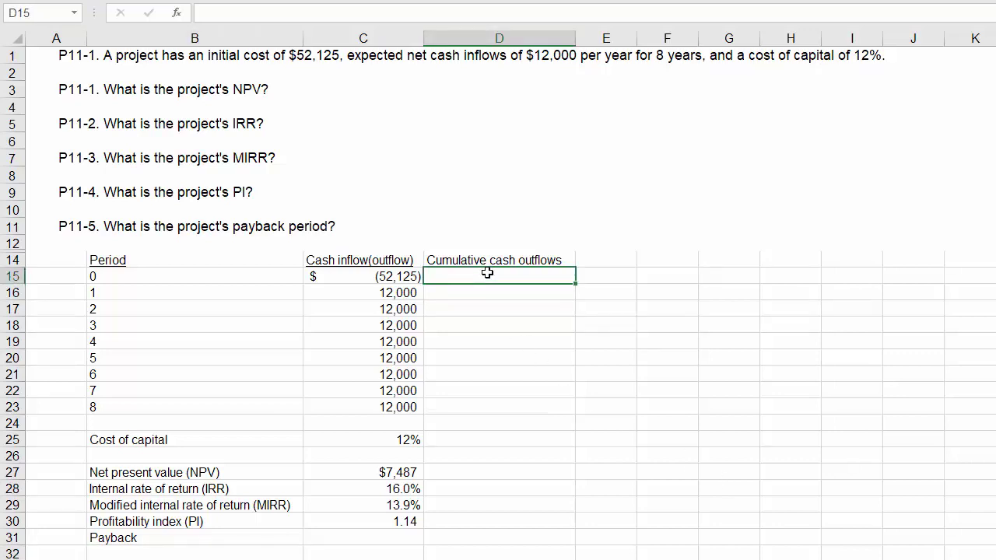
pyautogui.click(480, 253)
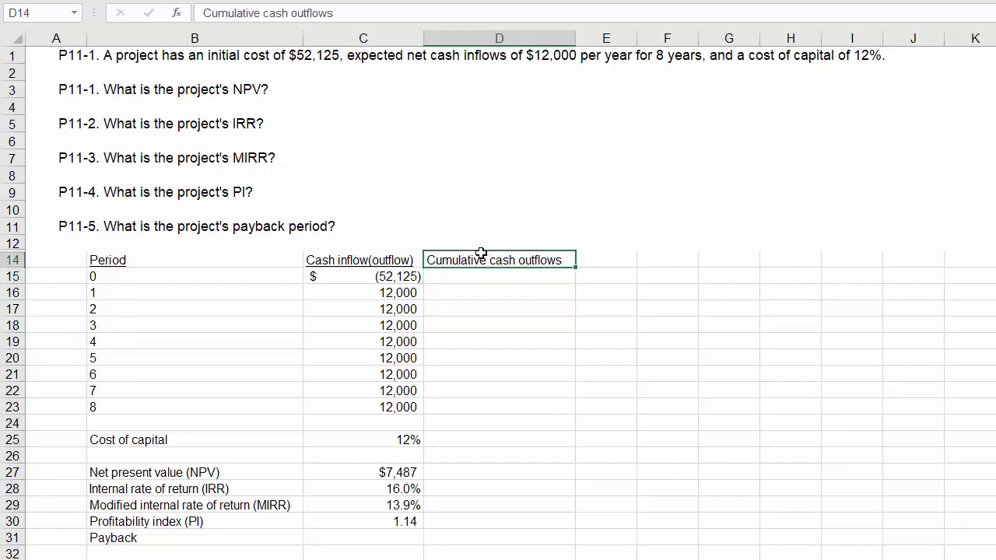
pyautogui.press('Down')
pyautogui.press('Down')
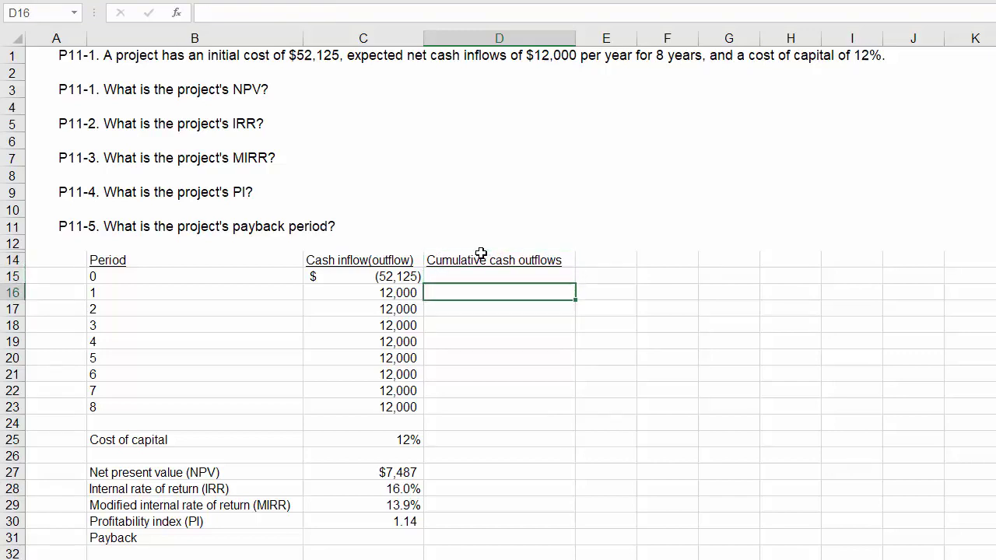
pyautogui.press('Up')
pyautogui.press('Up')
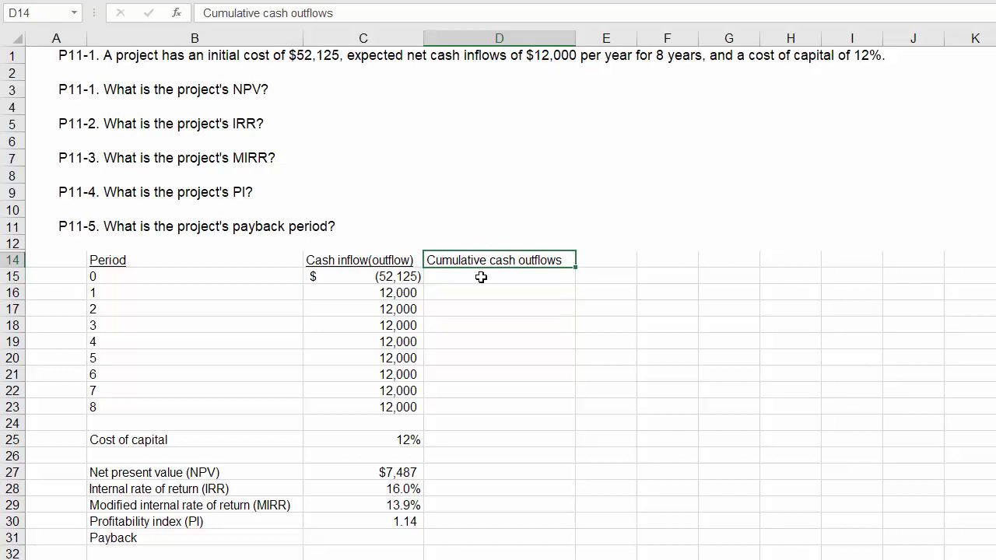
pyautogui.moveTo(382, 292); pyautogui.dragTo(381, 407)
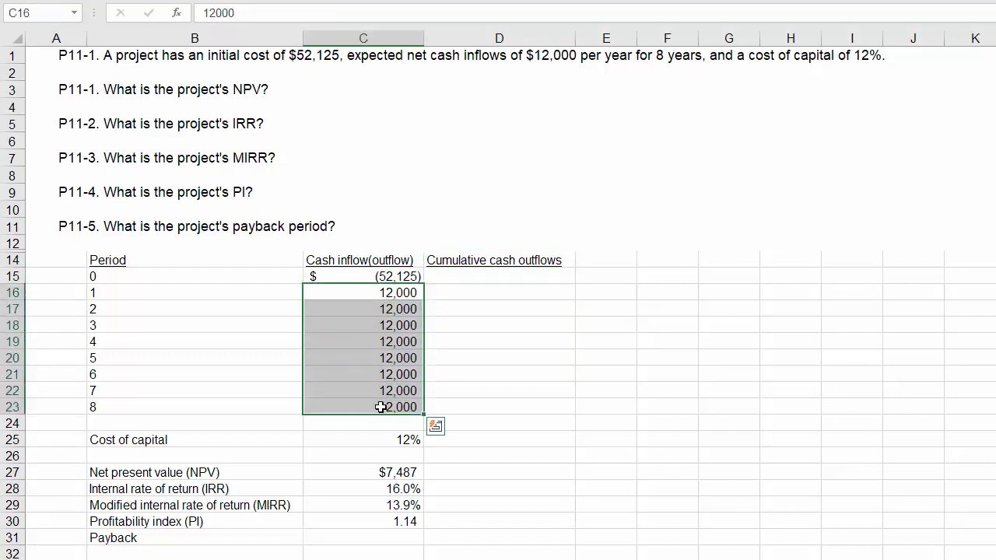
pyautogui.click(484, 279)
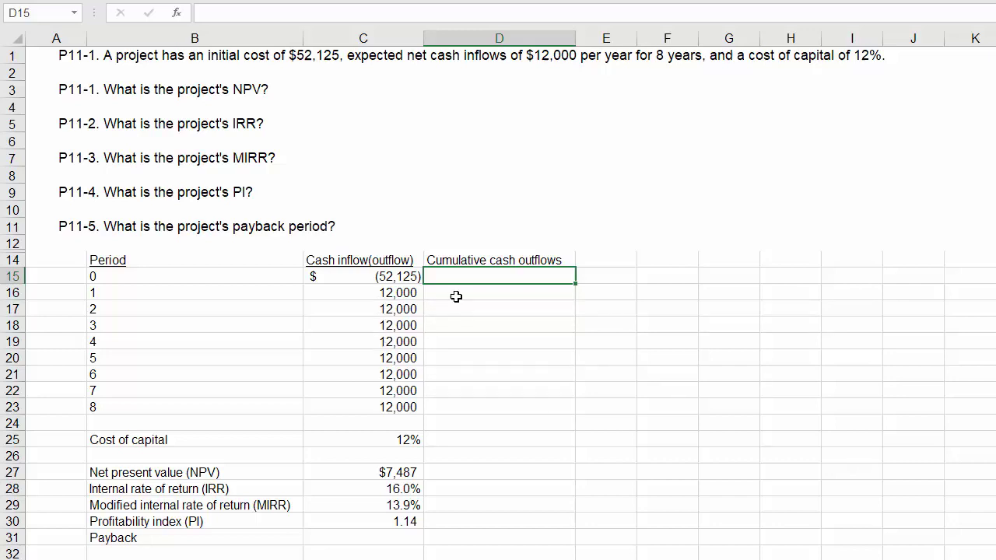
# Enter the formula =C15+C16 in D16 for period 1 of the cumulative cash outflows
pyautogui.click(485, 292)
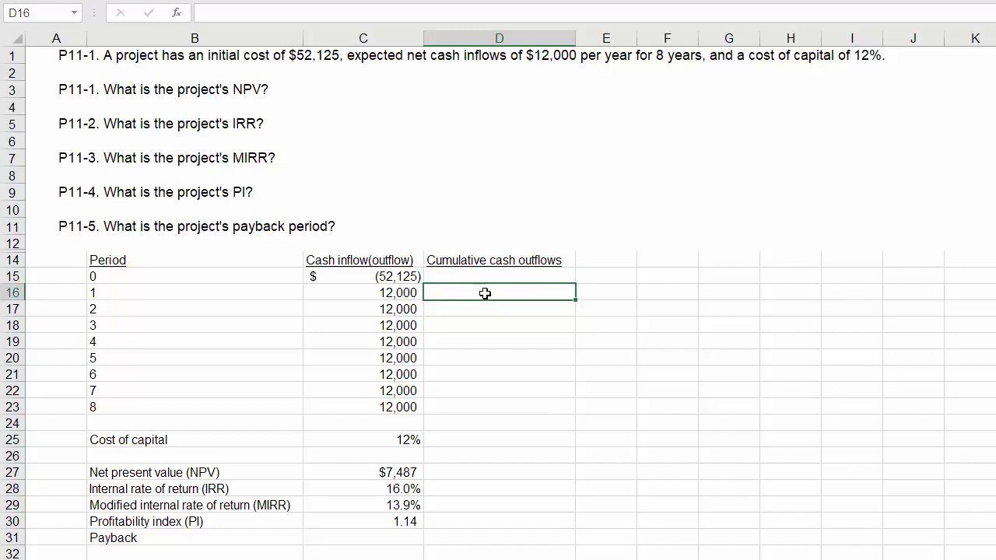
pyautogui.write('=')
pyautogui.press('Up')
pyautogui.press('Left')
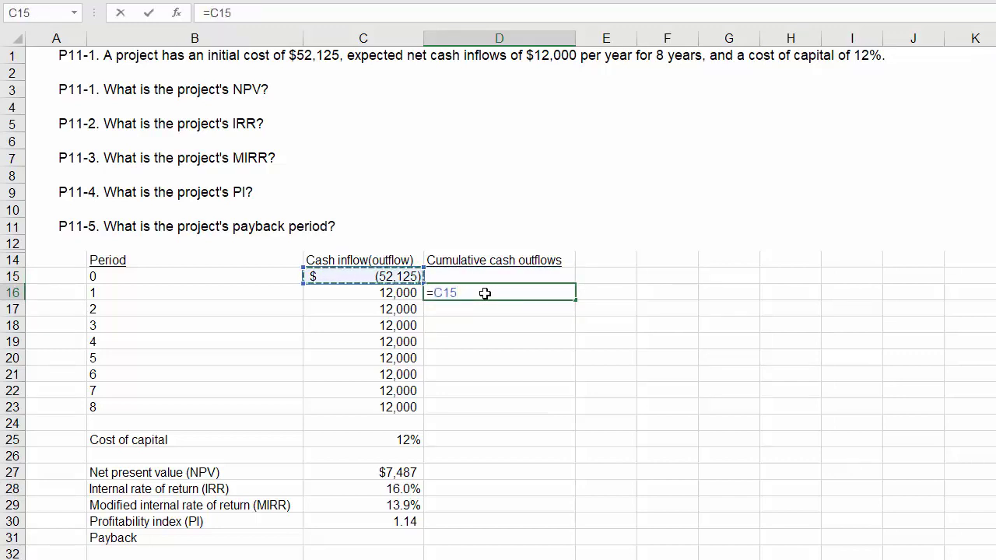
pyautogui.write('+')
pyautogui.press('Left')
pyautogui.press('Return')
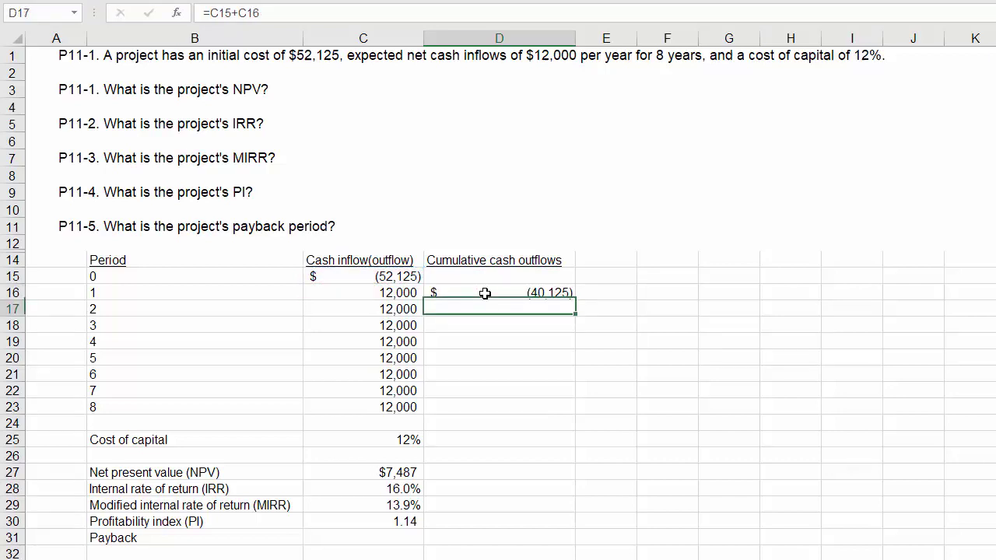
pyautogui.click(485, 293)
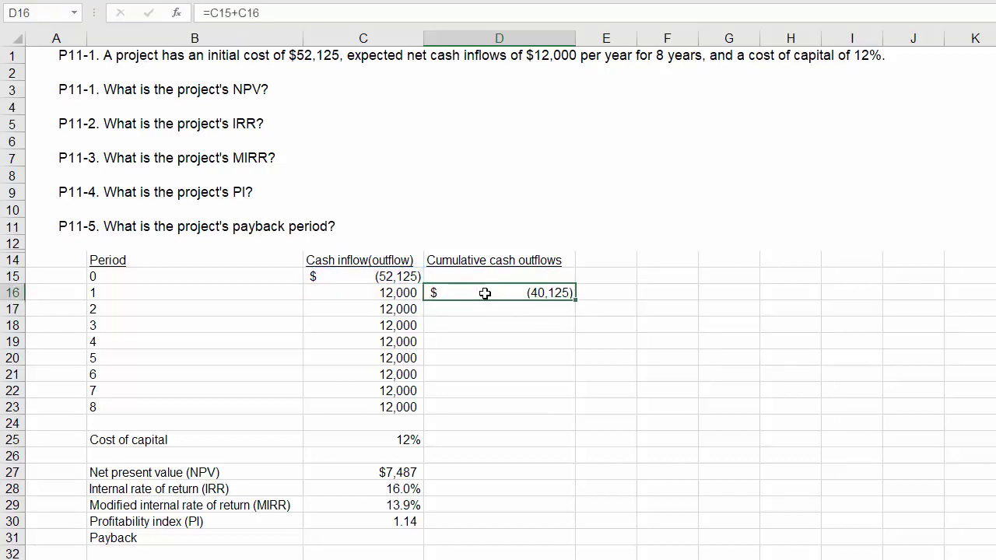
pyautogui.press('Return')
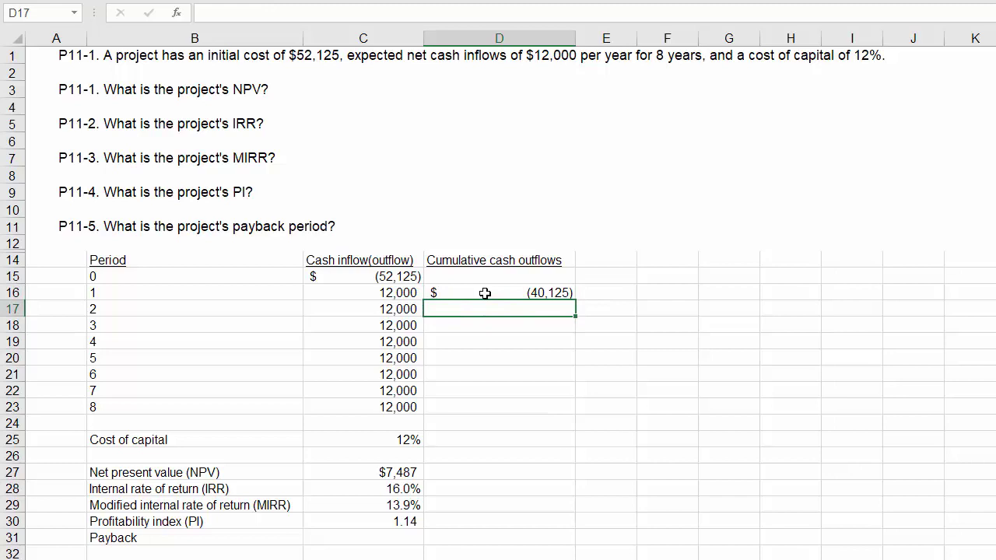
# Enter the formula =D16+C17 in D17 for period 2 of the cumulative cash outflows
pyautogui.write('=')
pyautogui.click(485, 292)
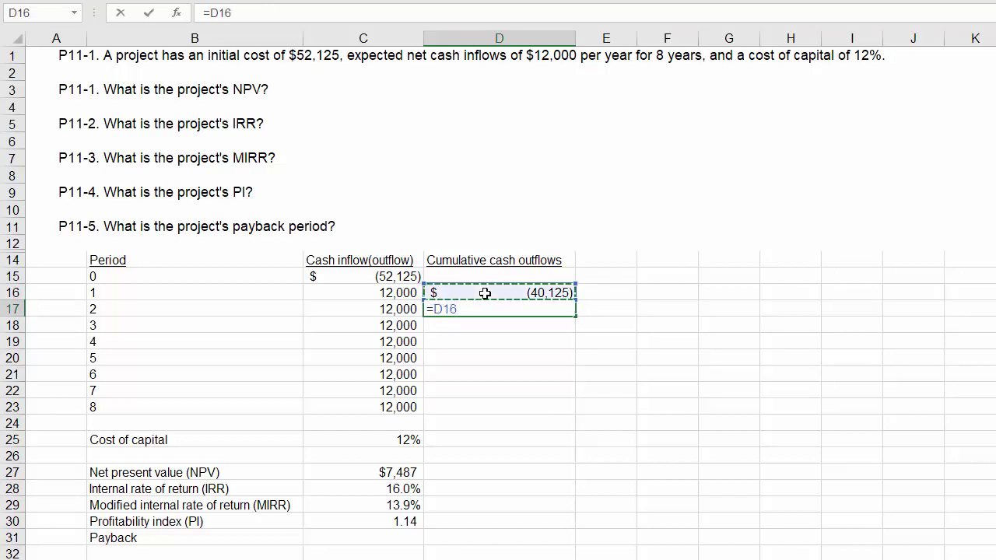
pyautogui.write('+')
pyautogui.press('Left')
pyautogui.press('Return')
pyautogui.press('Up')
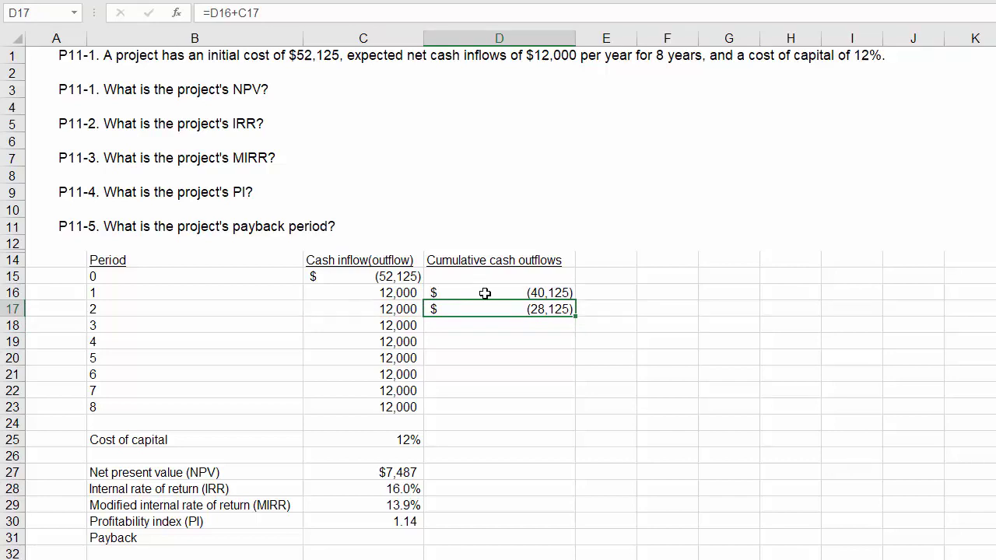
# Format D17 in comma style without a currency symbol and with no decimals
pyautogui.hotkey('alt', 'h')
pyautogui.press('k')
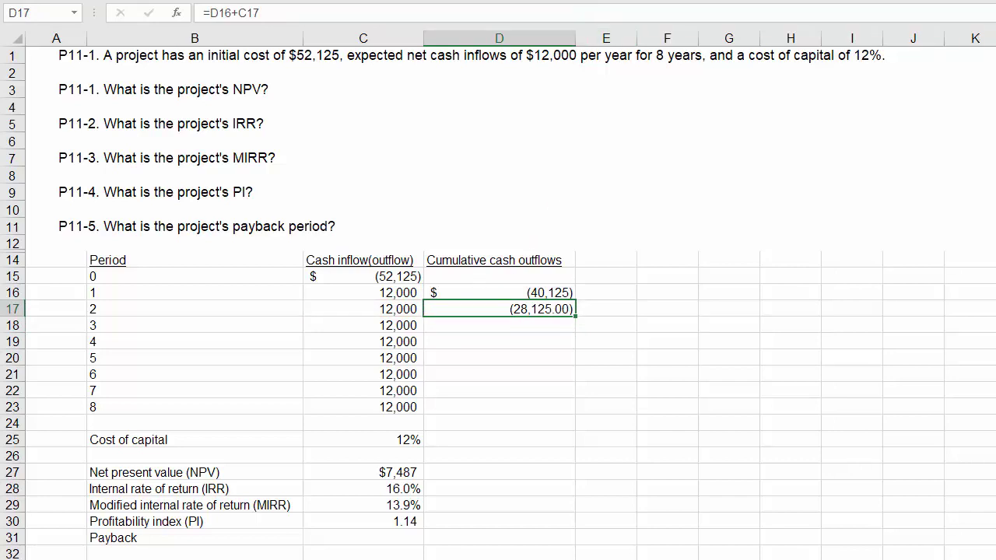
pyautogui.hotkey('alt', 'h')
pyautogui.press('9')
pyautogui.hotkey('alt', 'h')
pyautogui.press('9')
# Copy the cumulative cash outflow formula from D17 into D18:D23 for periods 3 to 8
pyautogui.hotkey('ctrl', 'c')
pyautogui.press('Down')
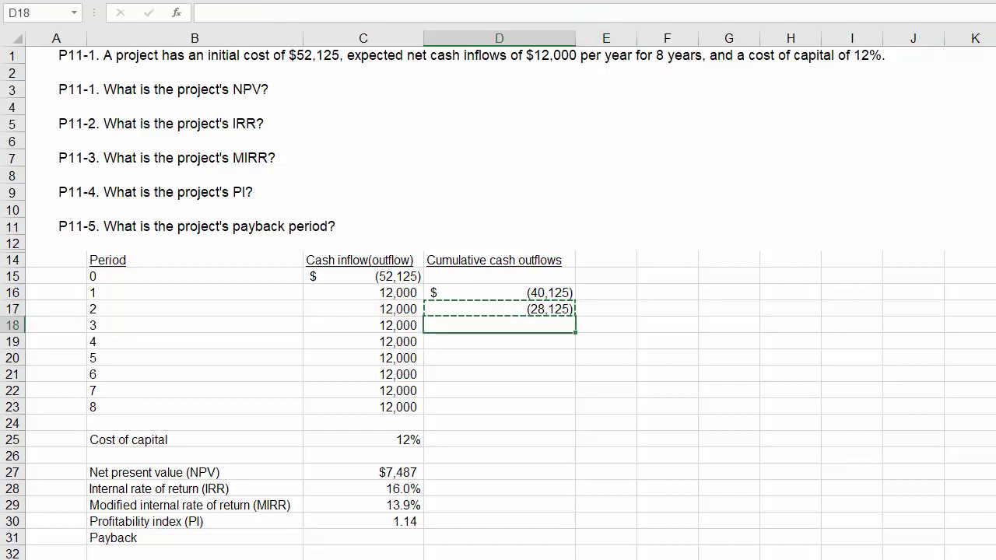
pyautogui.hotkey('shift', 'Down')
pyautogui.hotkey('shift', 'Down')
pyautogui.hotkey('shift', 'Down')
pyautogui.hotkey('shift', 'Down')
pyautogui.hotkey('shift', 'Down')
pyautogui.hotkey('ctrl', 'v')
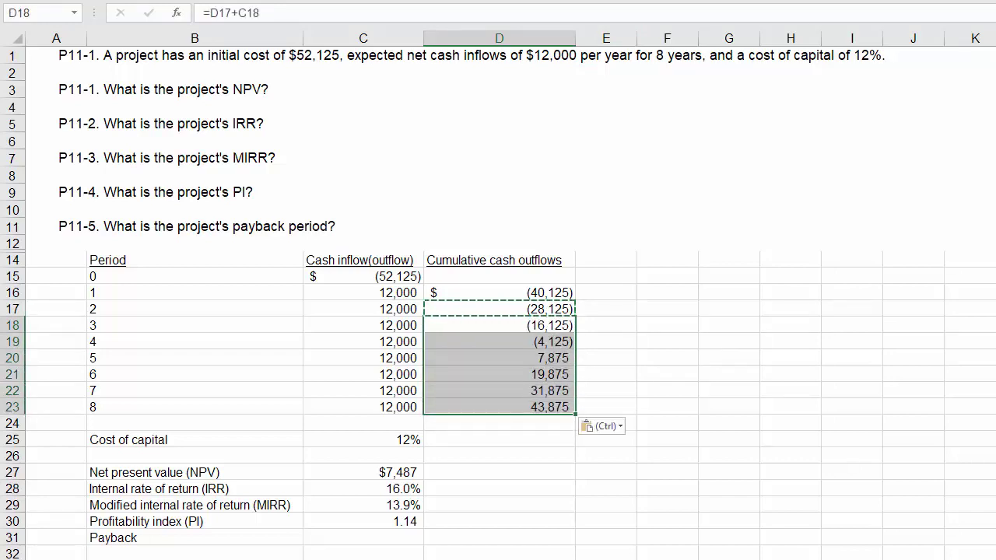
# Clear the cumulative cash outflows in D21:D23 for periods 6 to 8
pyautogui.press('Down')
pyautogui.press('Down')
pyautogui.press('Down')
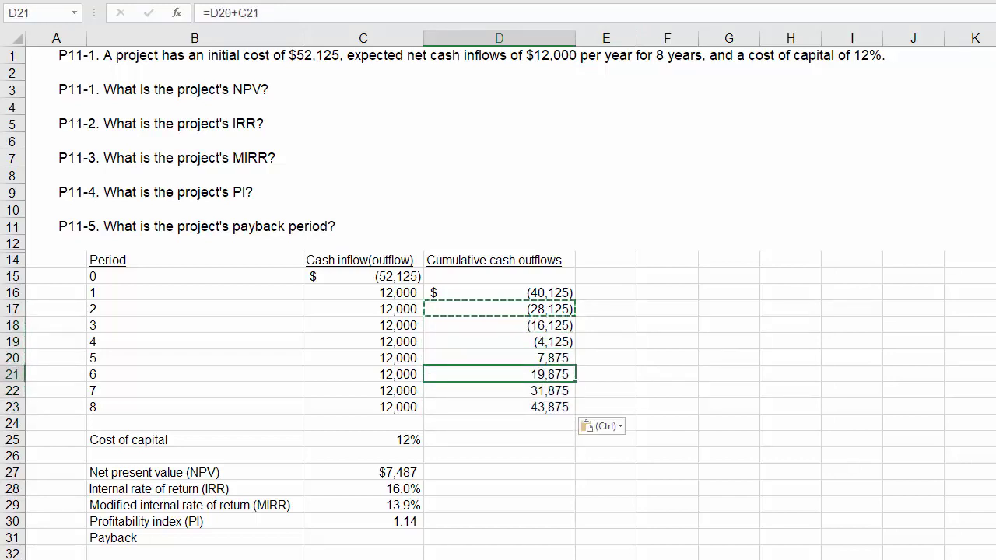
pyautogui.hotkey('shift', 'Down')
pyautogui.hotkey('shift', 'Down')
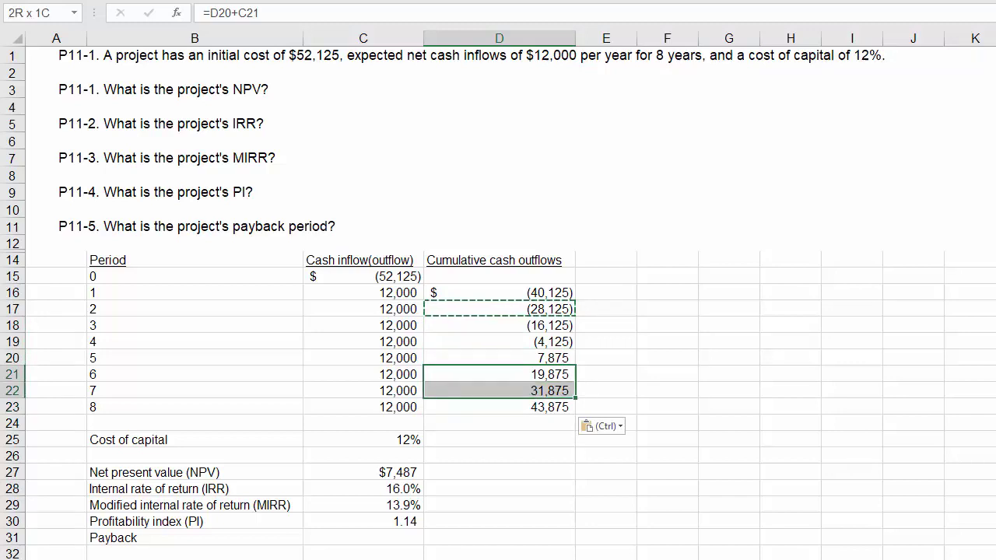
pyautogui.press('Escape')
pyautogui.press('Delete')
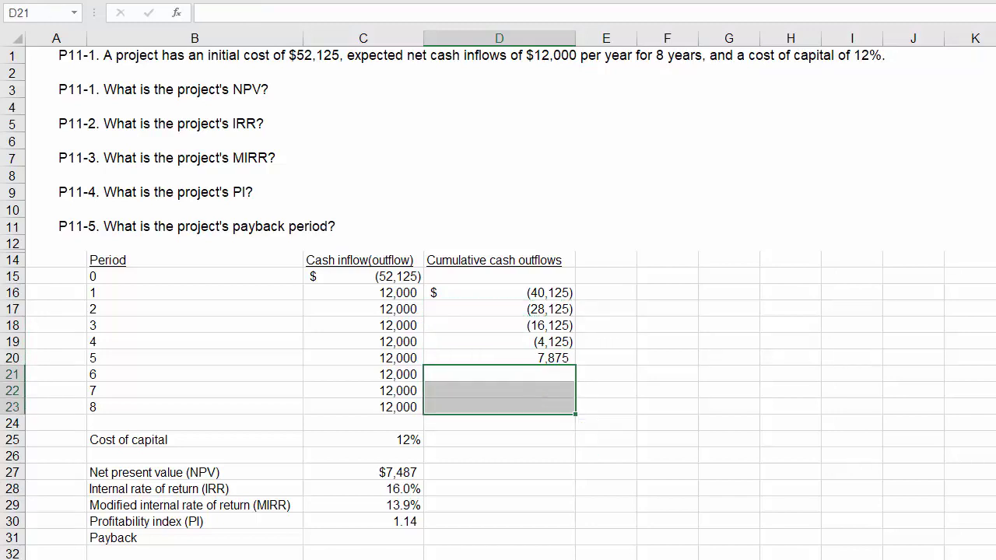
# Examine the cumulative cash outflows around periods 4 and 5 to locate where the initial cost is recovered
pyautogui.press('Up')
pyautogui.press('Up')
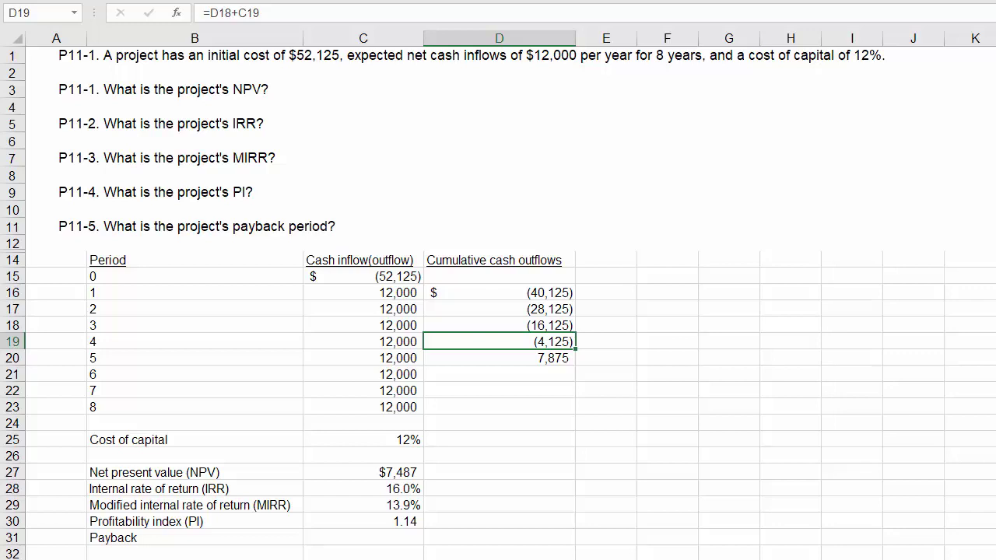
pyautogui.press('Left')
pyautogui.press('Left')
pyautogui.press('Right')
pyautogui.press('Right')
pyautogui.press('Right')
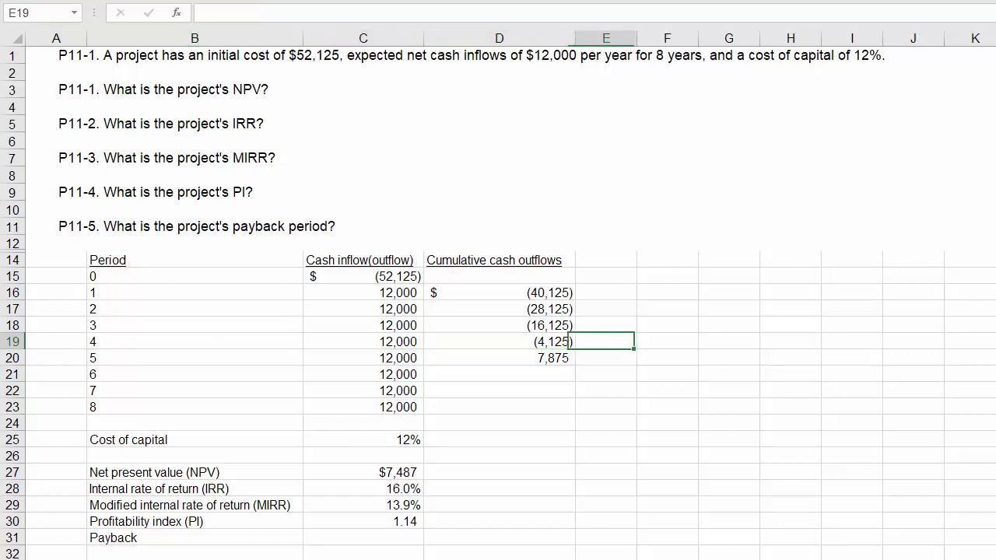
pyautogui.press('Left')
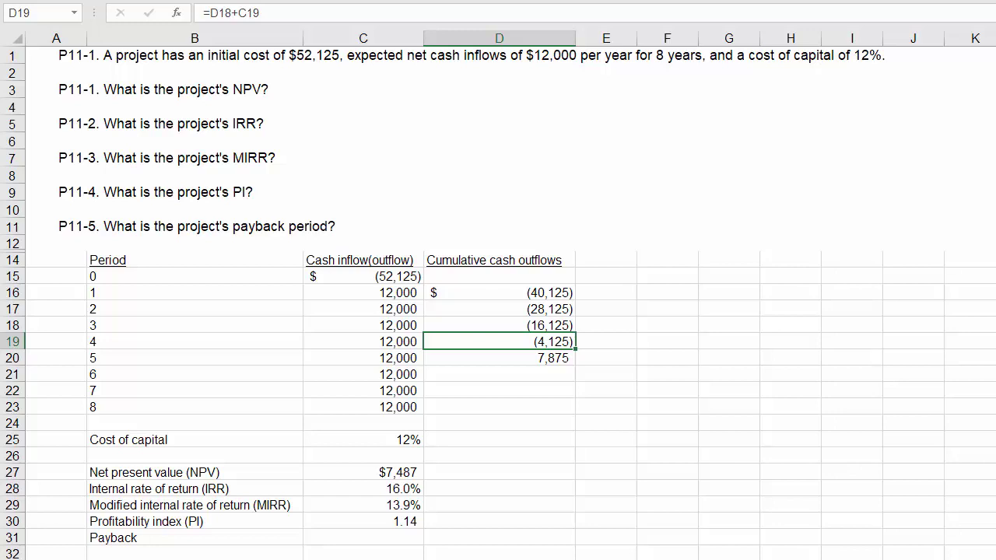
# Enter the payback formula =4+(-D19/C20) in C31 and check its cell references
pyautogui.press('Down')
pyautogui.press('Down')
pyautogui.press('Down')
pyautogui.press('Down')
pyautogui.press('Down')
pyautogui.press('Down')
pyautogui.press('Down')
pyautogui.press('Down')
pyautogui.press('Down')
pyautogui.press('Down')
pyautogui.press('Down')
pyautogui.press('Down')
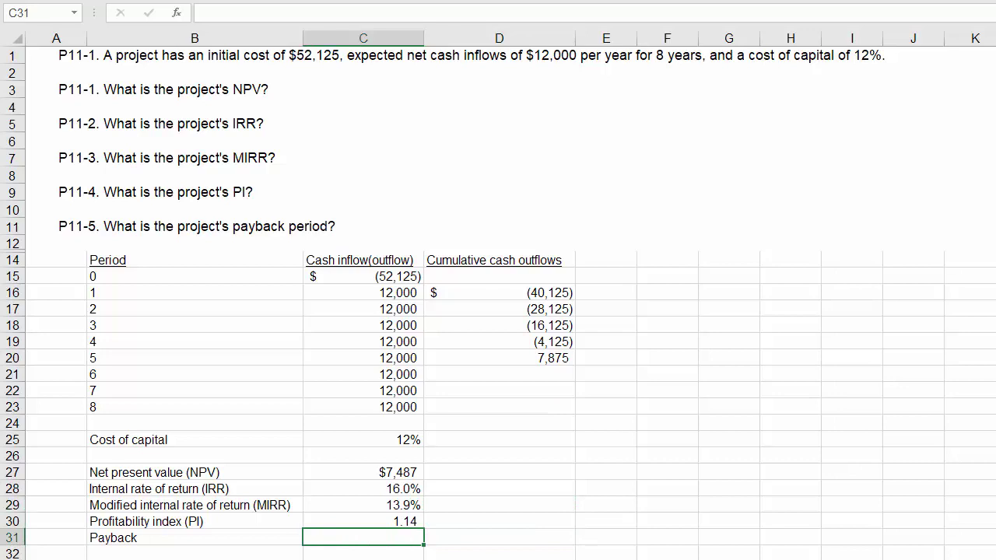
pyautogui.write('=4+(')
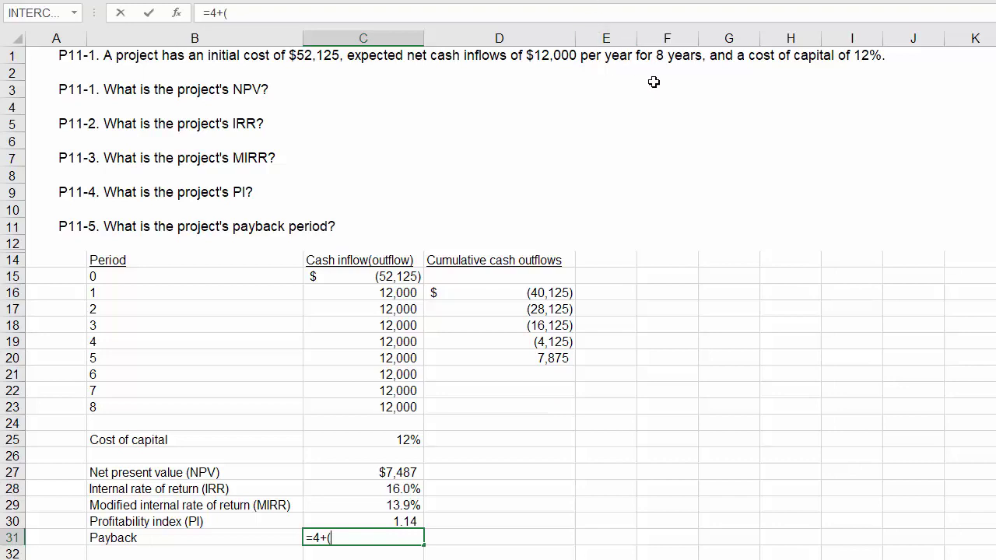
pyautogui.write('-')
pyautogui.click(548, 340)
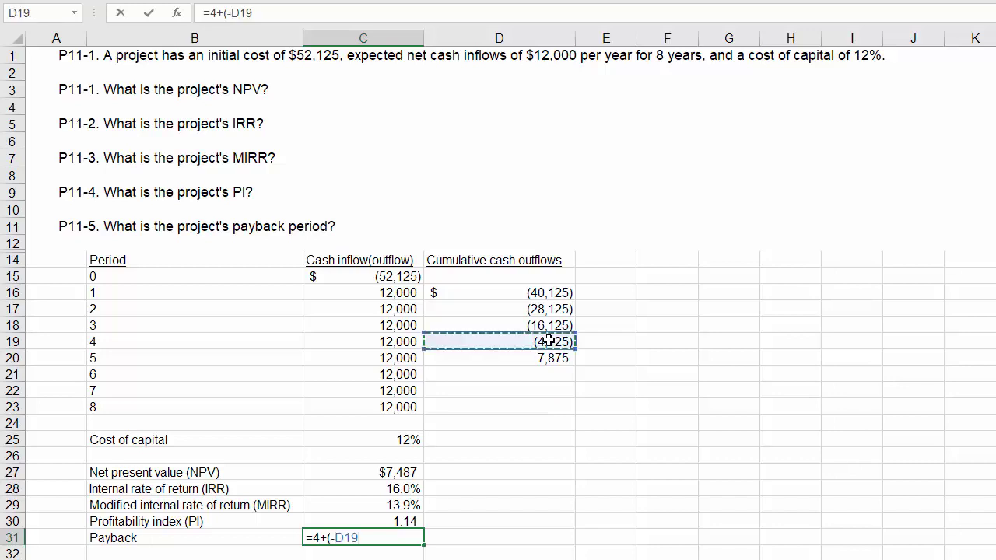
pyautogui.write('/')
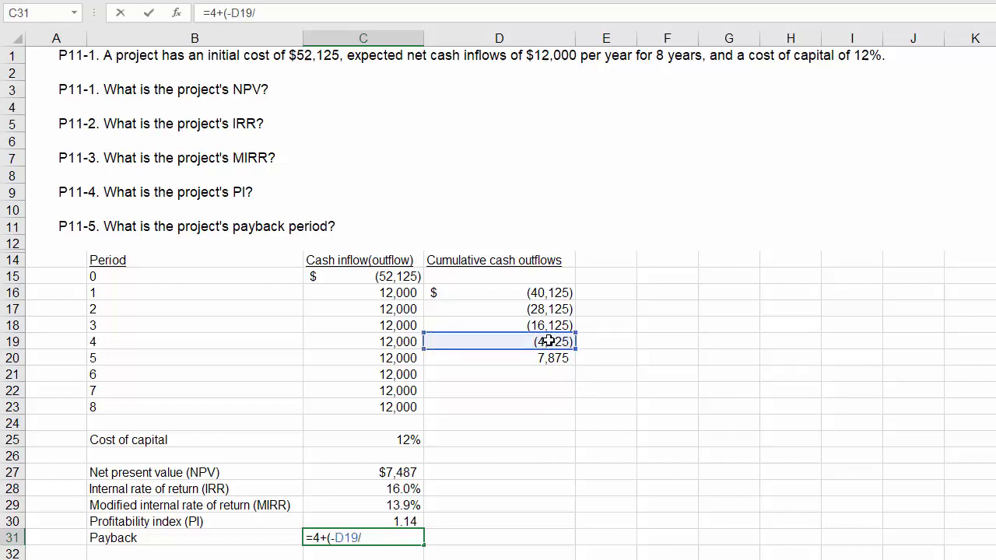
pyautogui.click(404, 359)
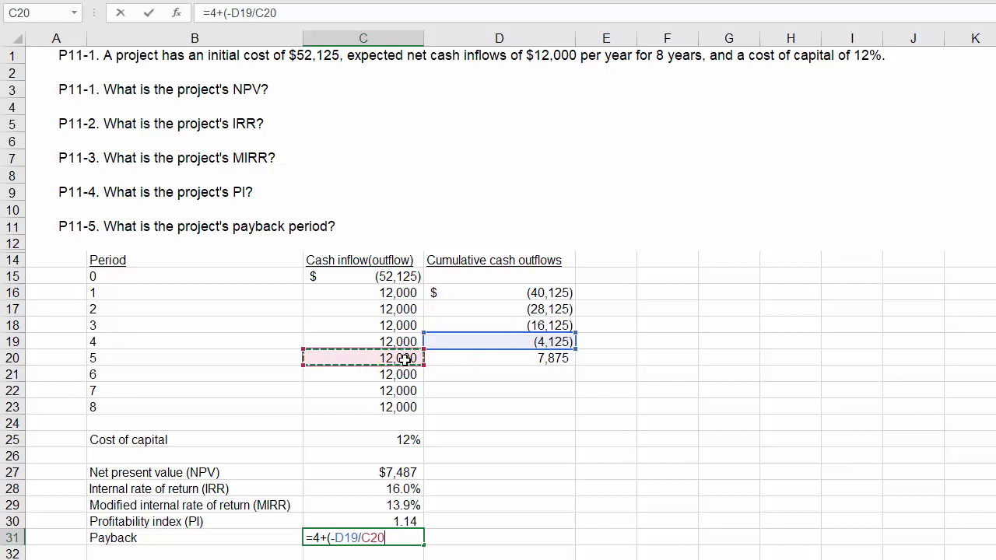
pyautogui.write(')')
pyautogui.press('Return')
pyautogui.press('Up')
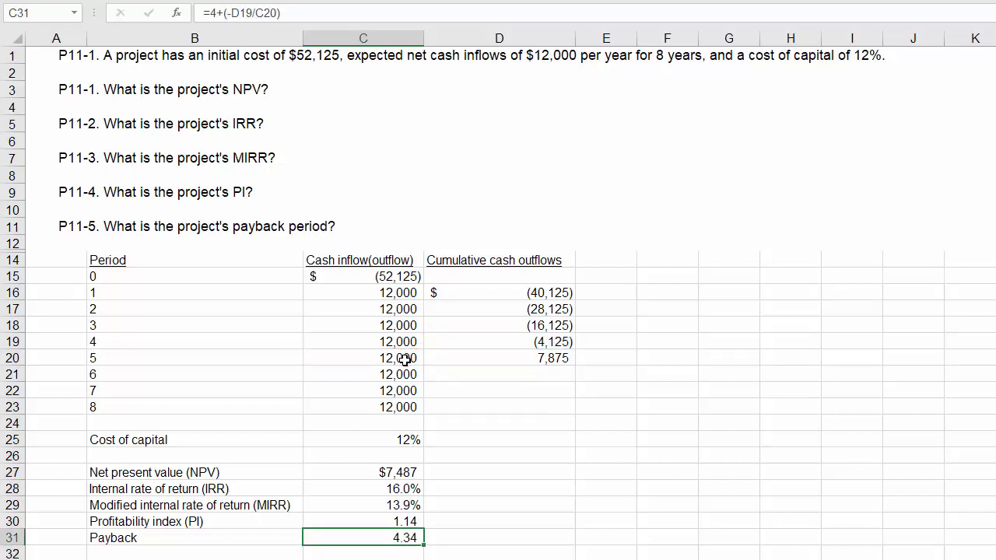
pyautogui.press('F2')
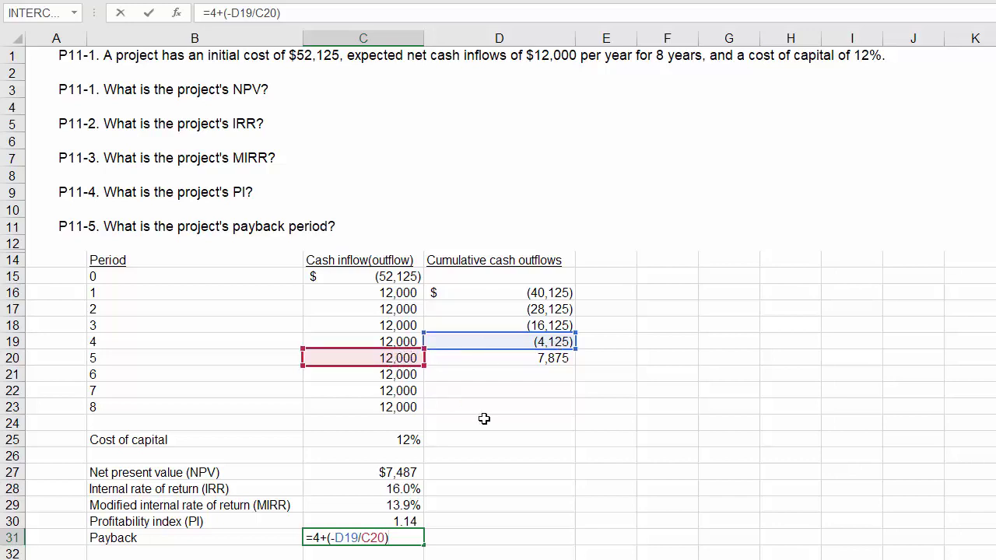
pyautogui.hotkey('ctrl', 'Return')
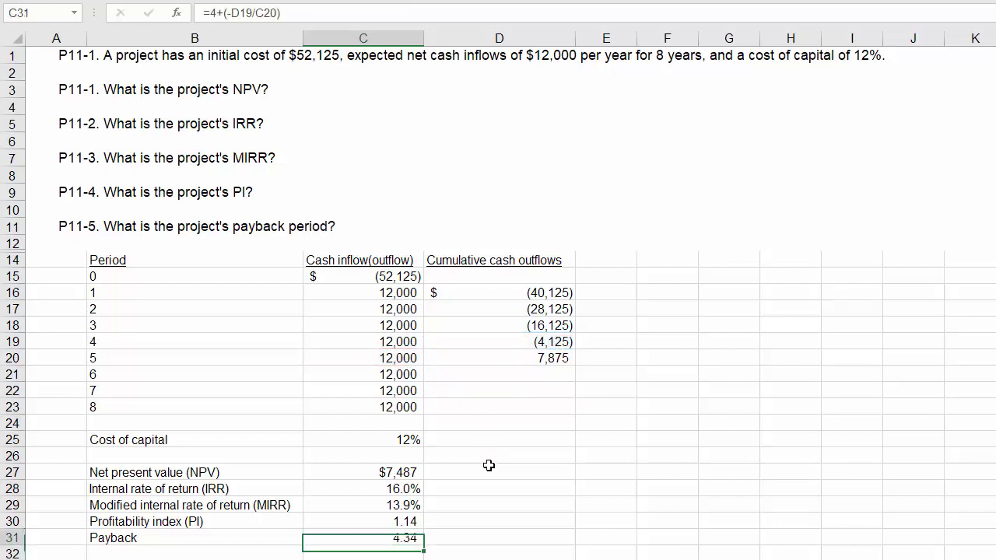